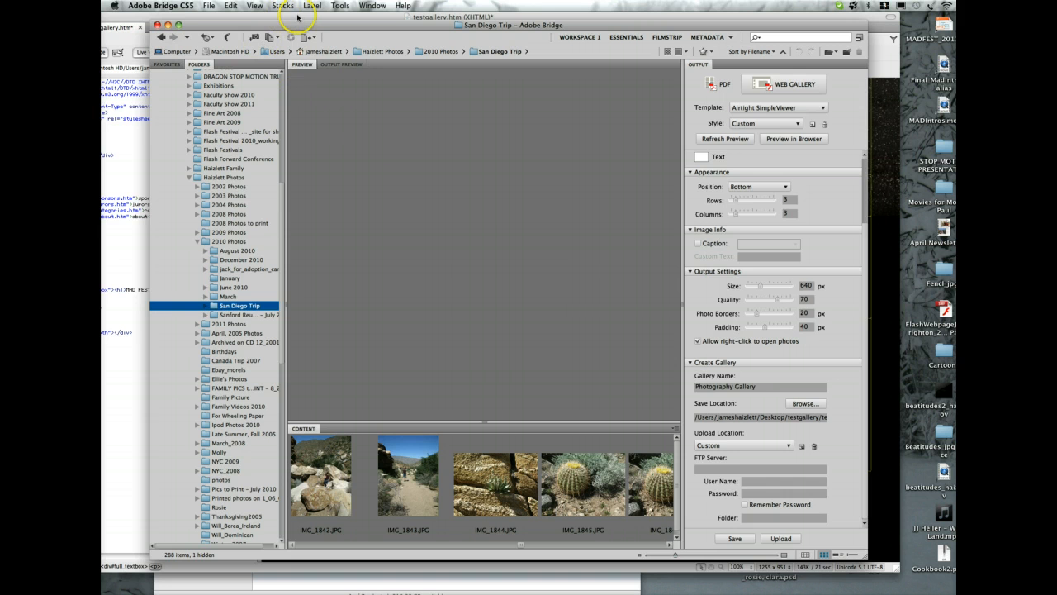
# - Select the photos IMG_1846, IMG_1844 and IMG_1850 together in the San Diego Trip folder
pyautogui.moveTo(309, 25); pyautogui.dragTo(311, 13)
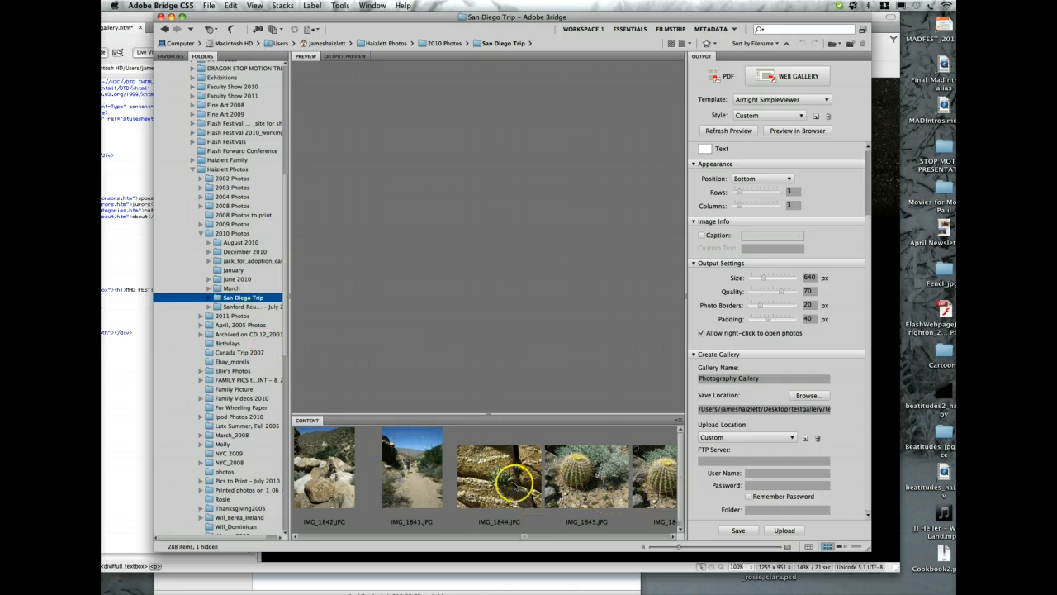
pyautogui.click(671, 536)
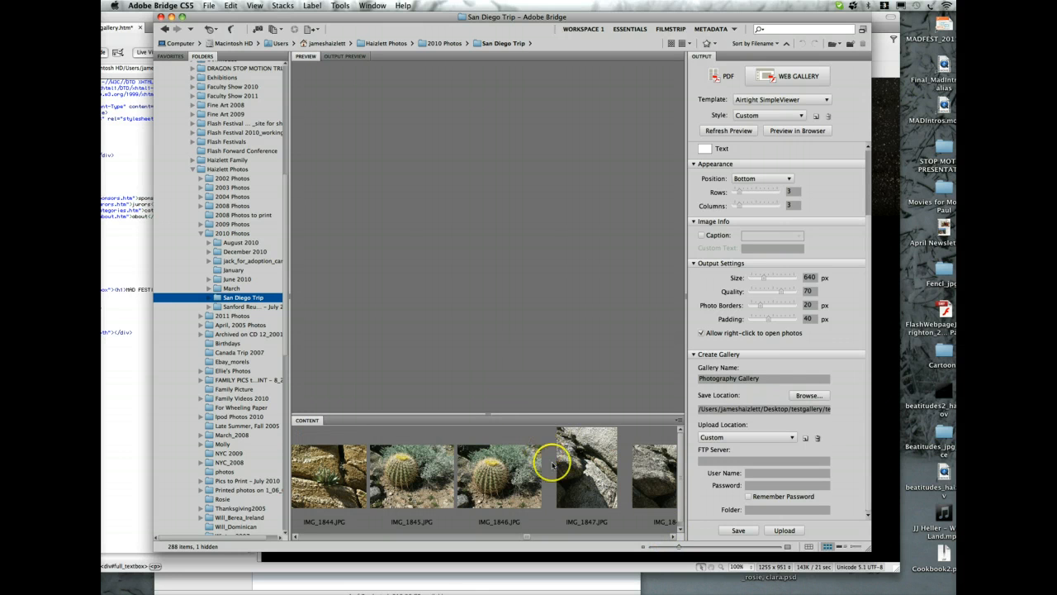
pyautogui.click(479, 464)
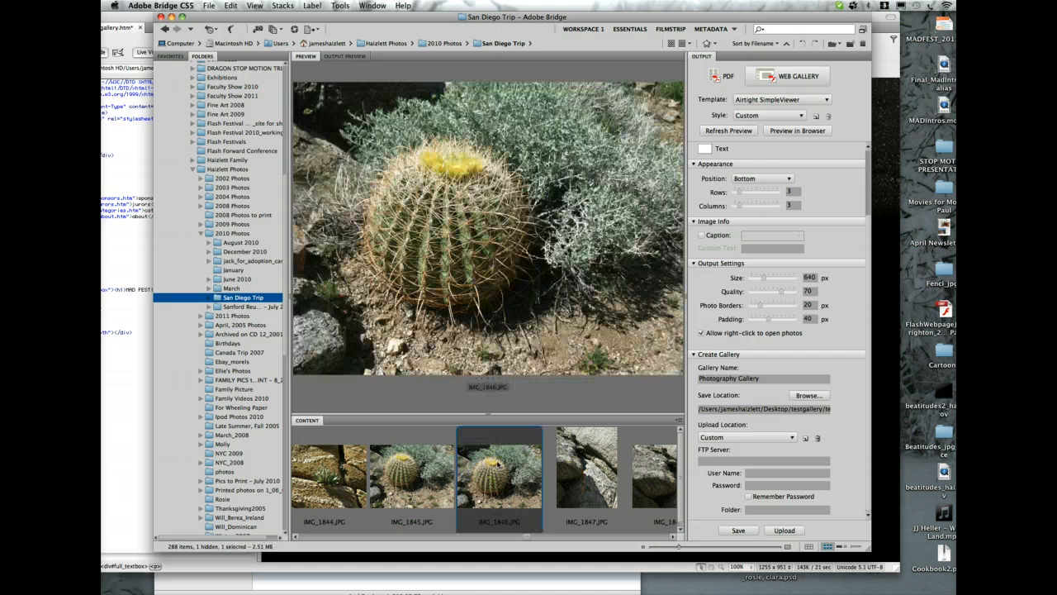
pyautogui.keyDown('super'); pyautogui.click(334, 458); pyautogui.keyUp('super')
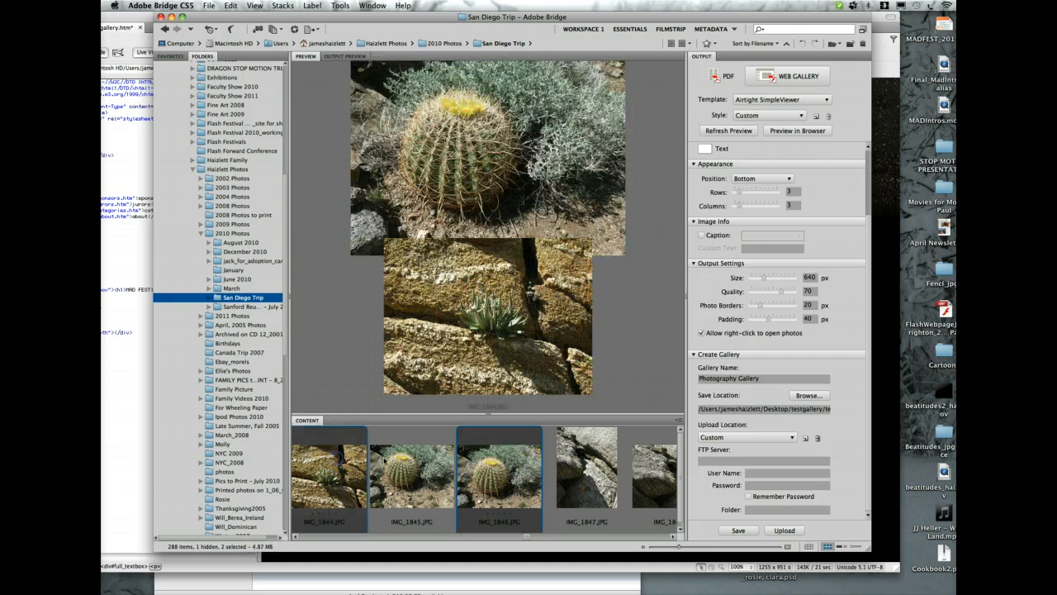
pyautogui.click(671, 537)
pyautogui.click(672, 537)
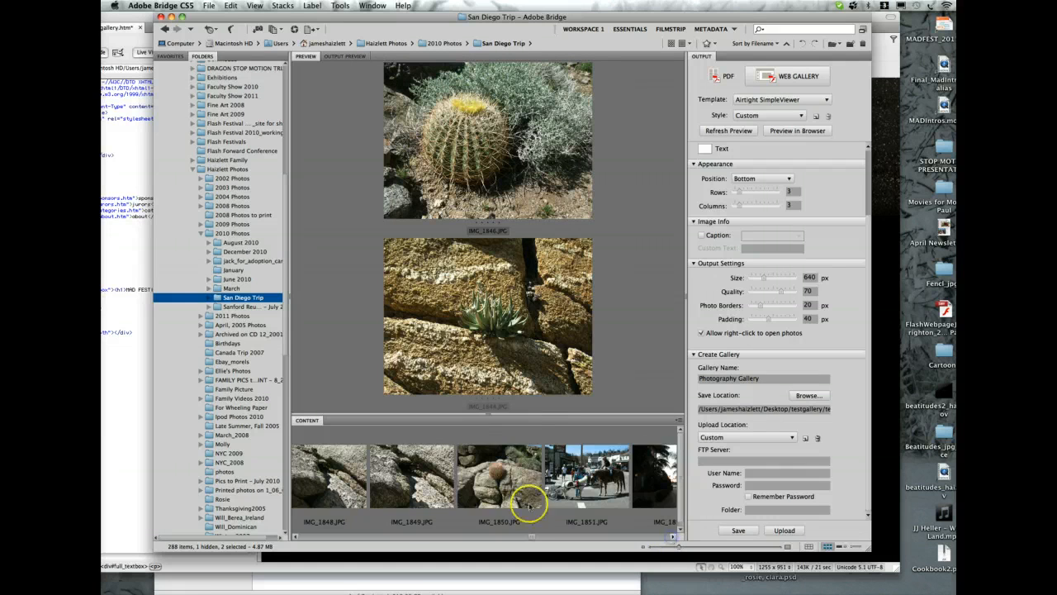
pyautogui.keyDown('super'); pyautogui.click(516, 495); pyautogui.keyUp('super')
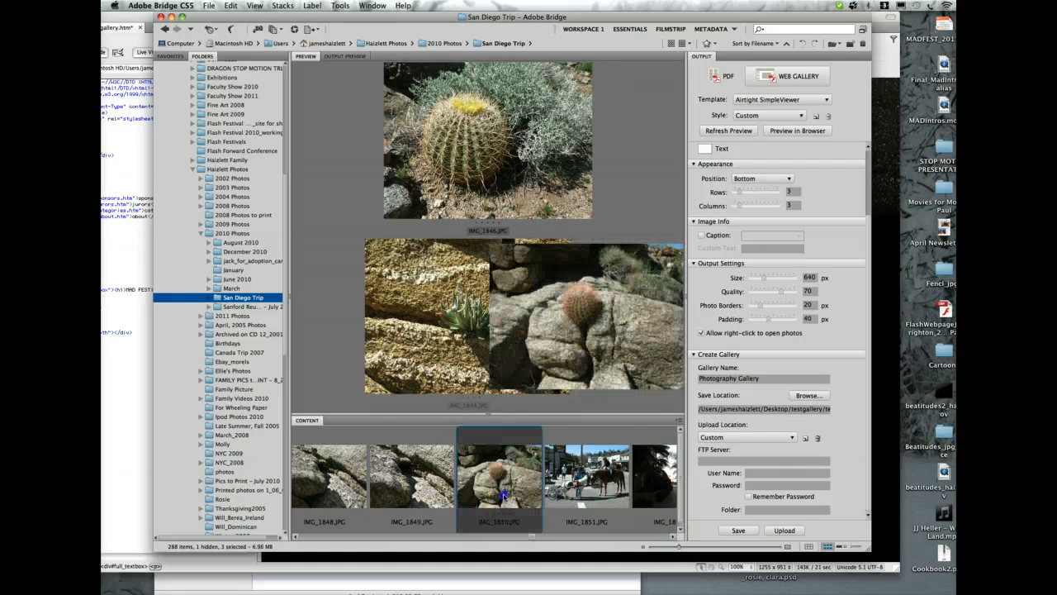
# - Add the cactus photos IMG_1836 and IMG_1835 to the current selection
pyautogui.click(294, 537)
pyautogui.click(294, 536)
pyautogui.click(294, 537)
pyautogui.click(294, 537)
pyautogui.click(294, 537)
pyautogui.click(294, 537)
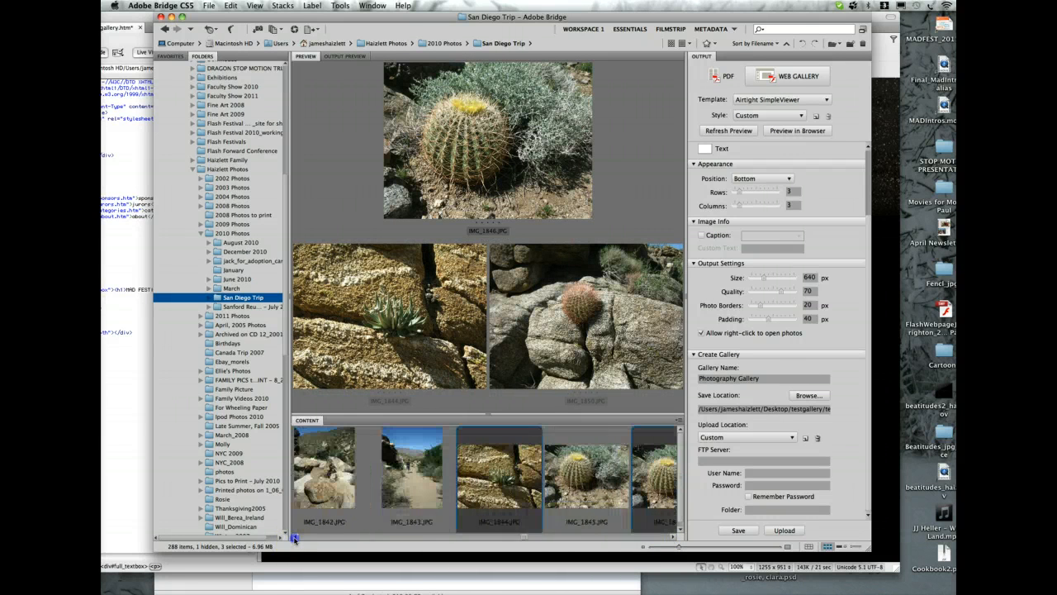
pyautogui.click(294, 537)
pyautogui.click(294, 537)
pyautogui.click(295, 537)
pyautogui.click(294, 537)
pyautogui.click(294, 537)
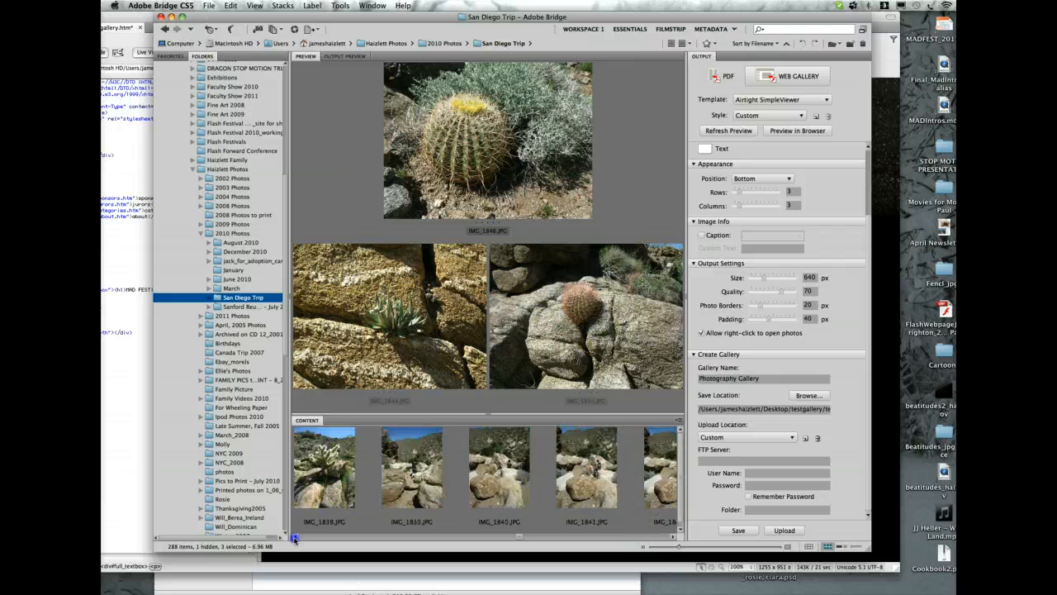
pyautogui.click(294, 537)
pyautogui.click(294, 537)
pyautogui.keyDown('super'); pyautogui.click(376, 492); pyautogui.keyUp('super')
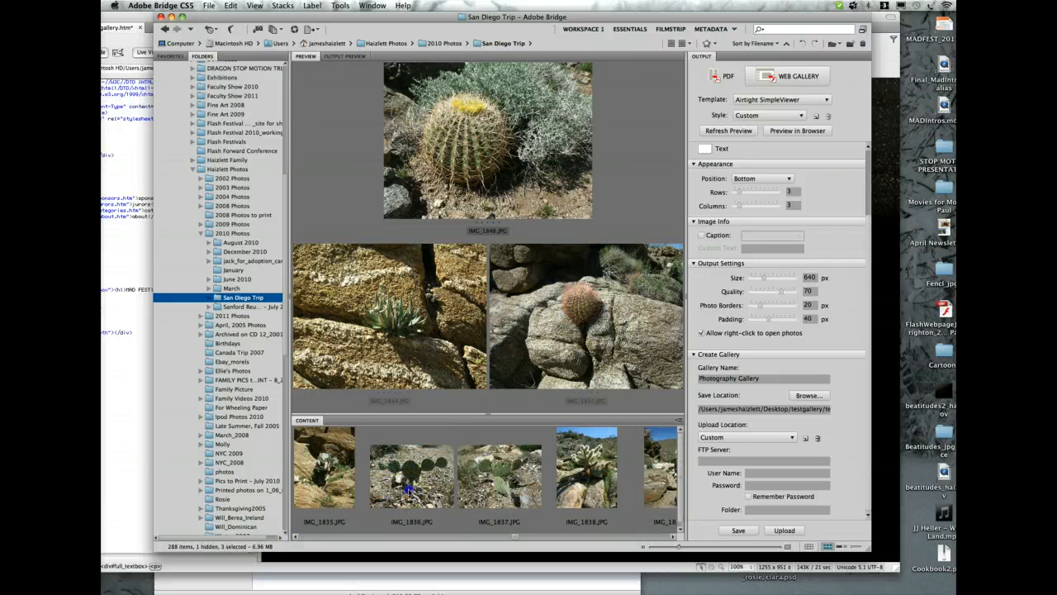
pyautogui.keyDown('super'); pyautogui.click(319, 494); pyautogui.keyUp('super')
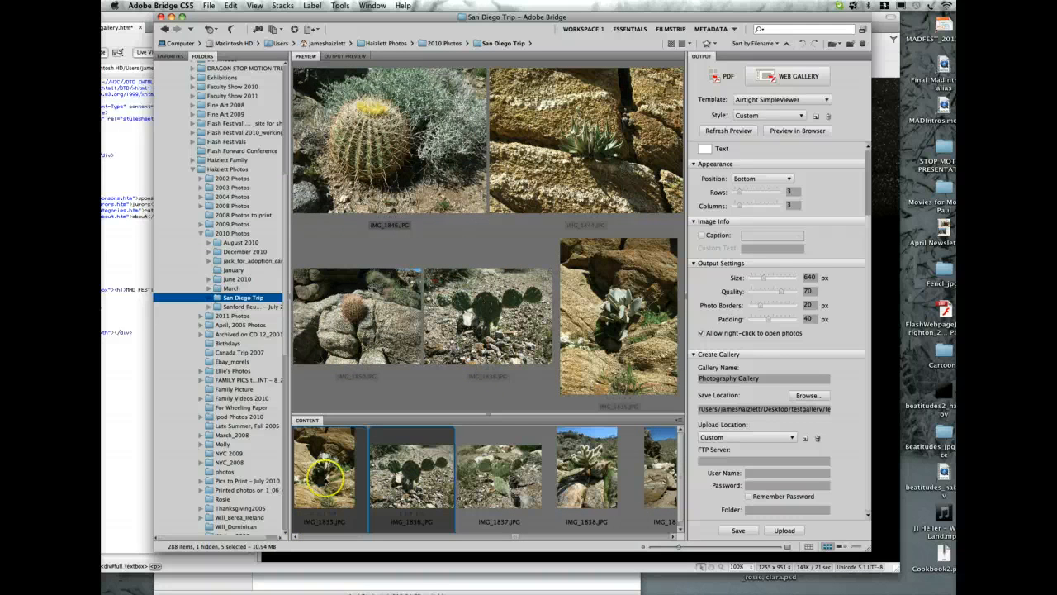
# - Add the photo IMG_1827 to the selected images
pyautogui.click(295, 537)
pyautogui.click(295, 537)
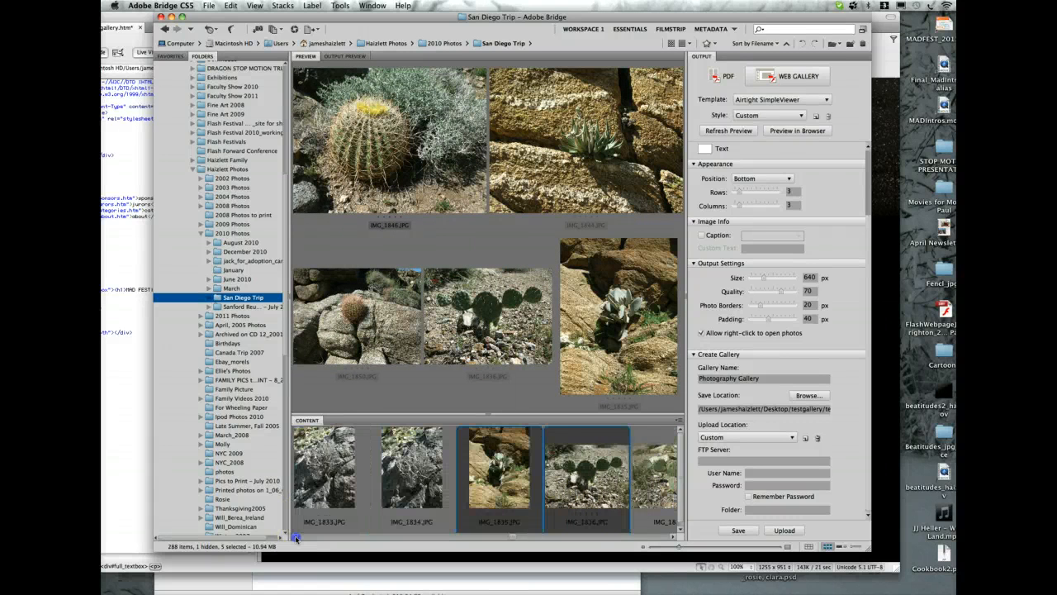
pyautogui.click(295, 537)
pyautogui.click(295, 537)
pyautogui.click(295, 537)
pyautogui.click(294, 537)
pyautogui.click(295, 537)
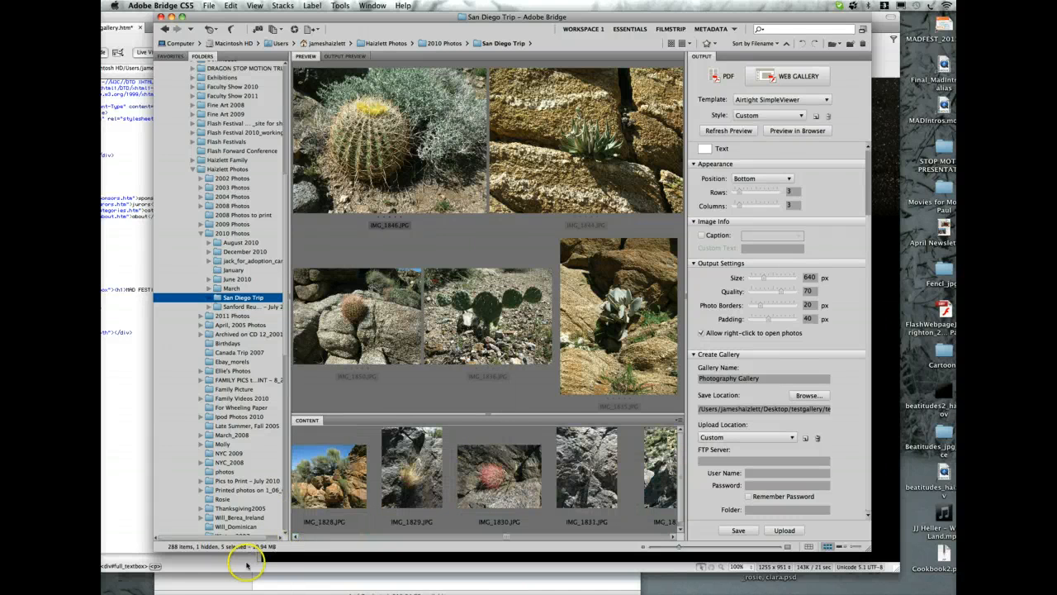
pyautogui.click(295, 537)
pyautogui.click(295, 537)
pyautogui.click(294, 537)
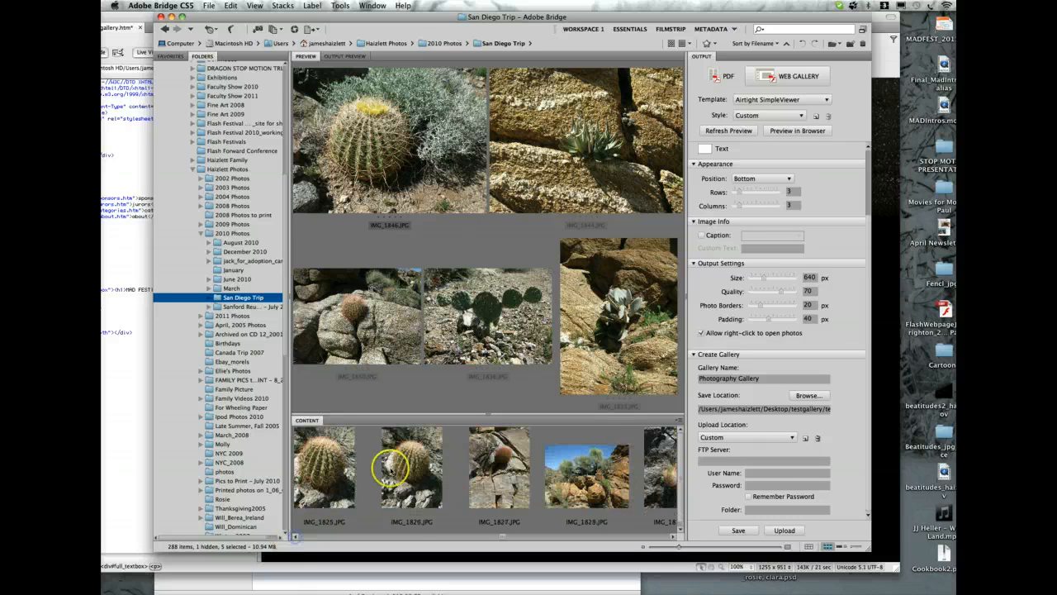
pyautogui.keyDown('super'); pyautogui.click(496, 460); pyautogui.keyUp('super')
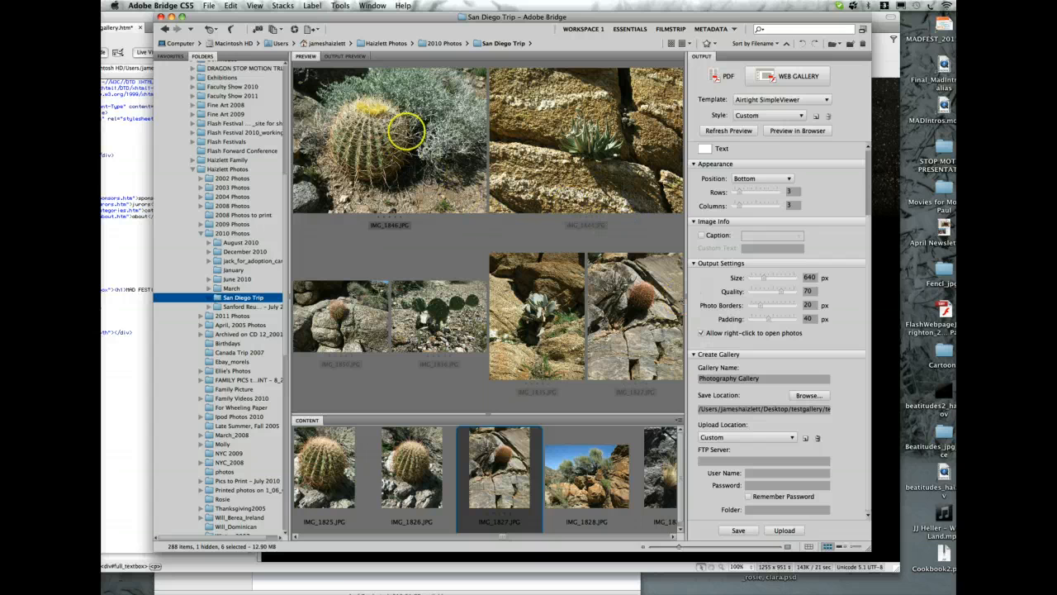
# - Switch the window layout to the Output workspace
pyautogui.click(371, 5)
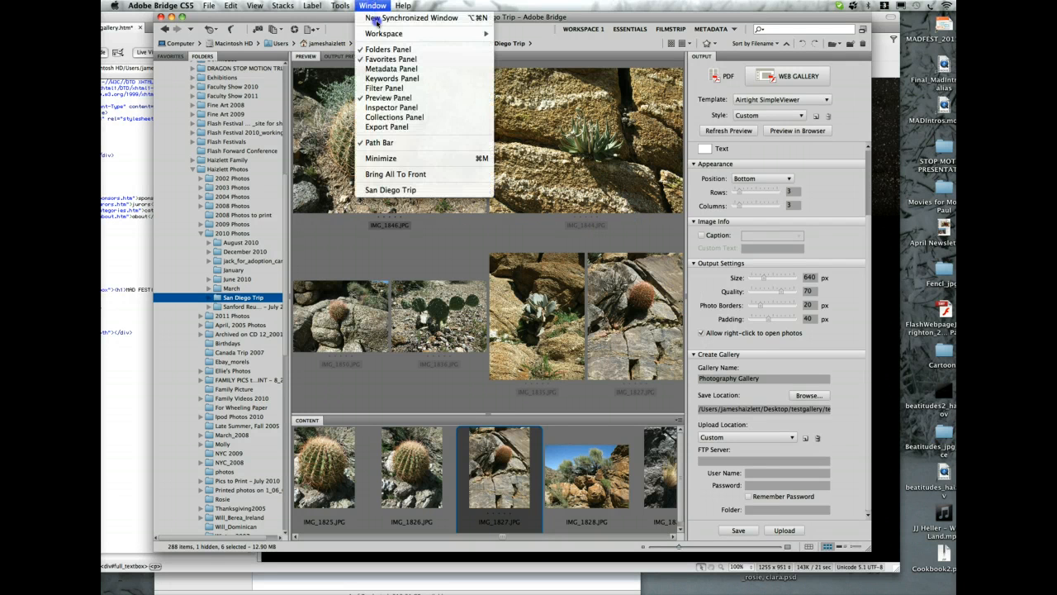
pyautogui.moveTo(395, 37)
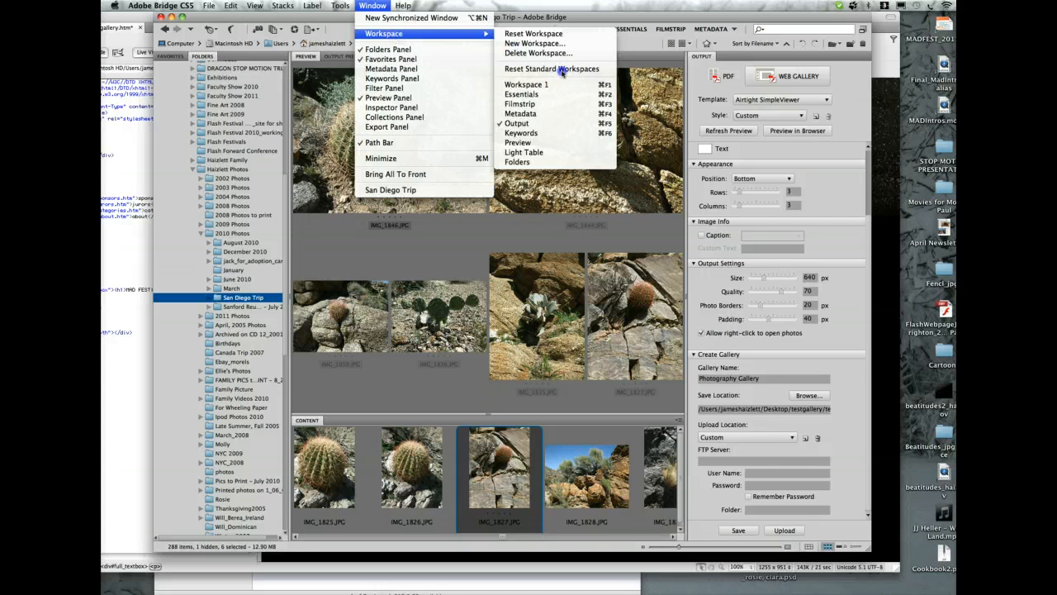
pyautogui.click(541, 125)
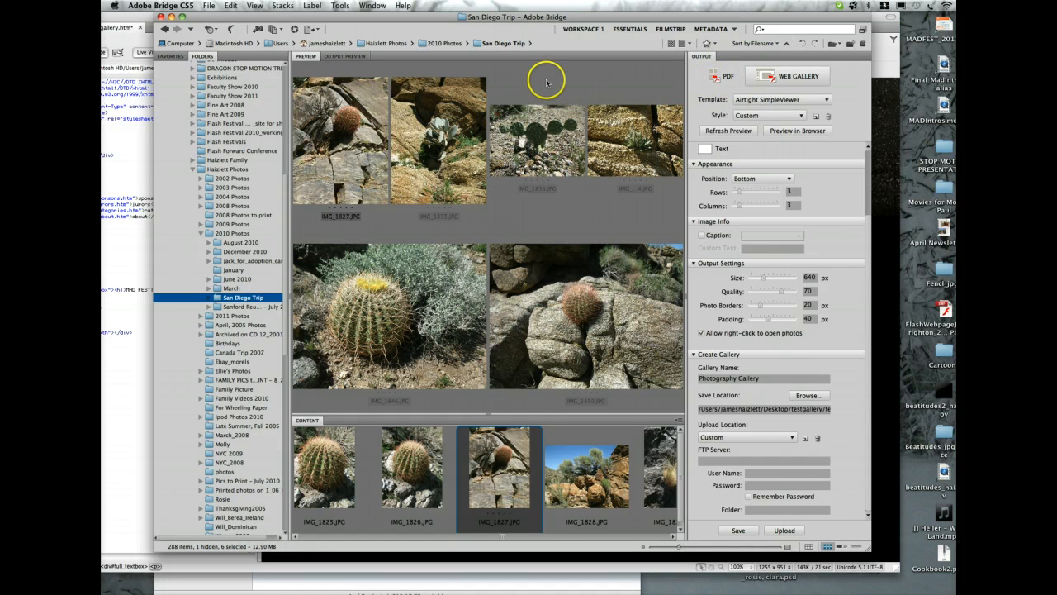
# - Choose web gallery as the output type with the Lightroom Flash Gallery template
pyautogui.click(730, 76)
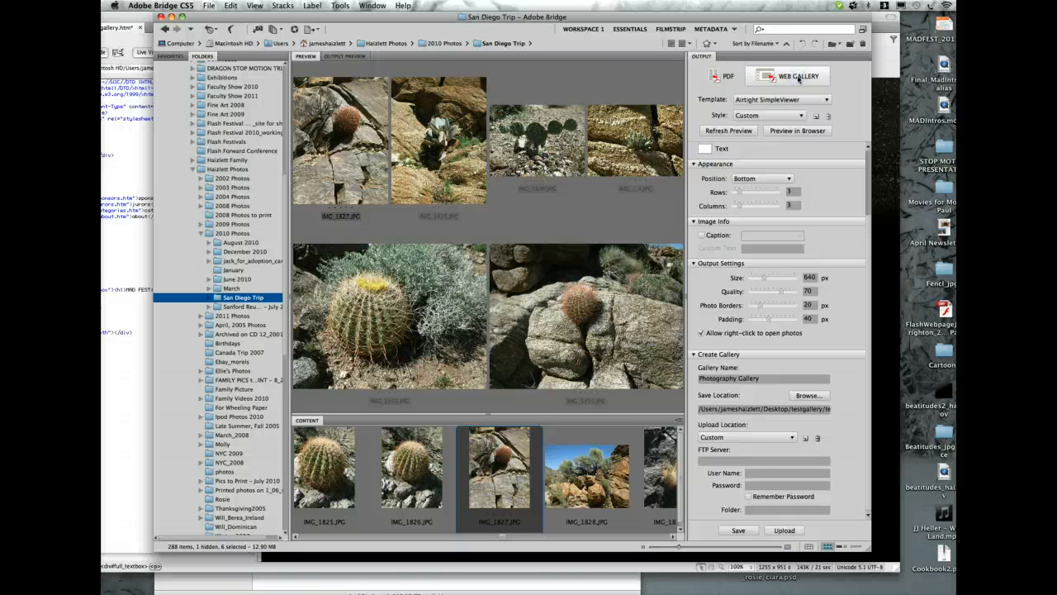
pyautogui.click(797, 100)
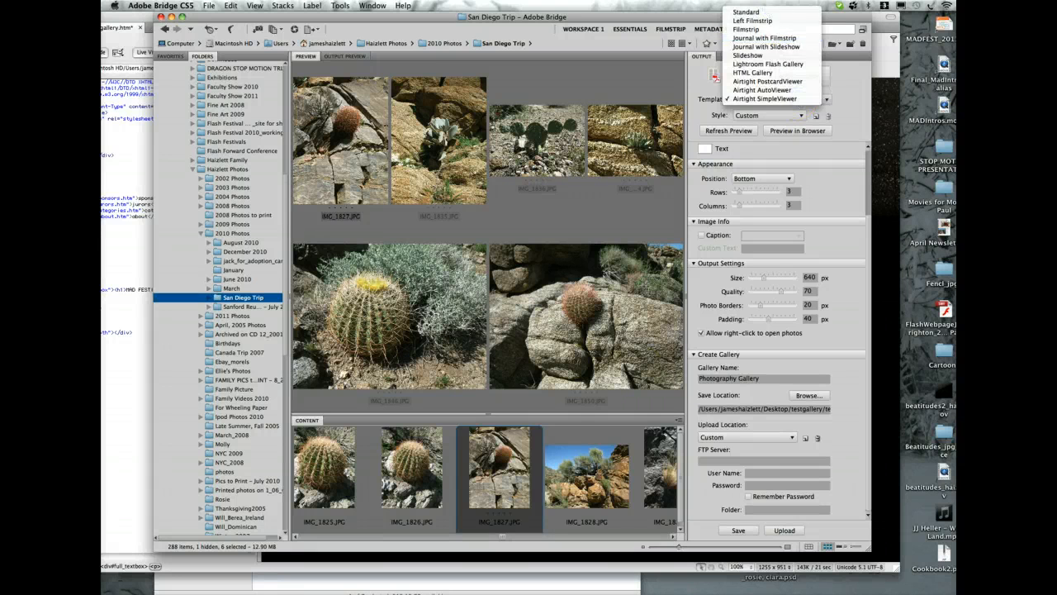
pyautogui.click(768, 65)
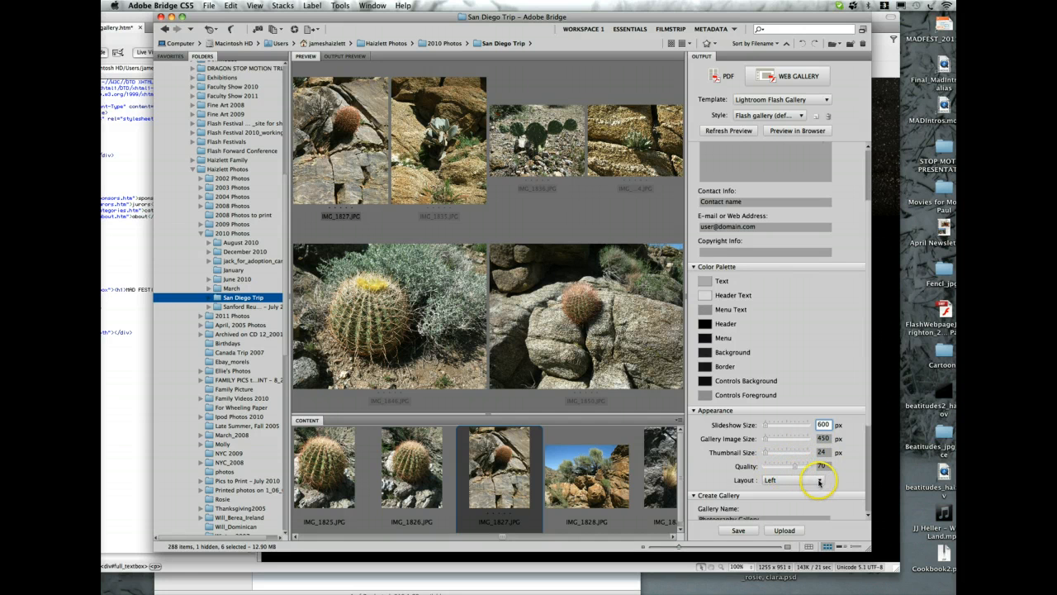
# - Set the gallery's slideshow size to 675 px and its layout to Left
pyautogui.click(820, 481)
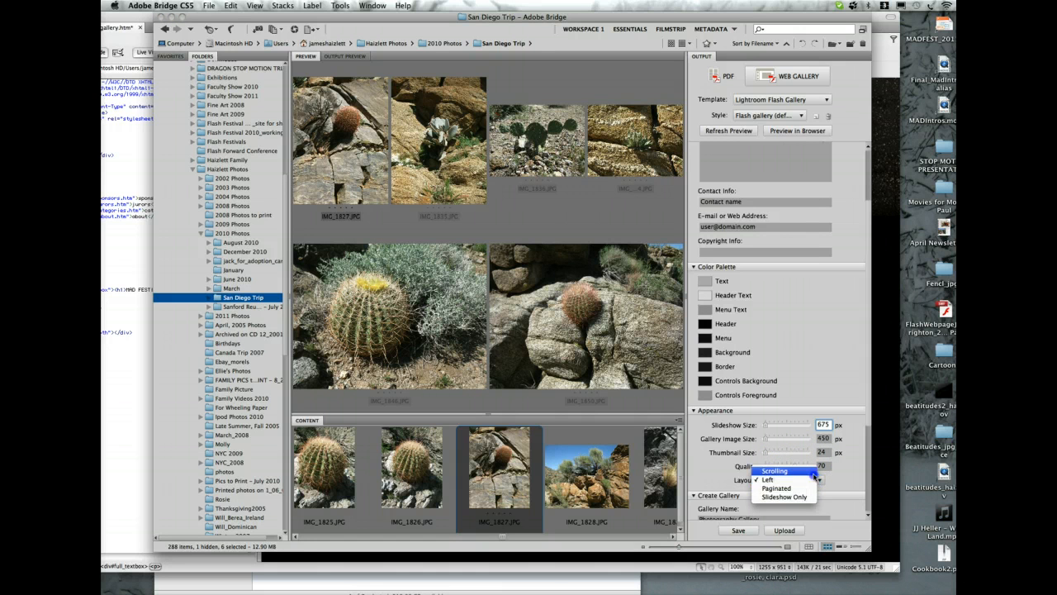
pyautogui.click(813, 480)
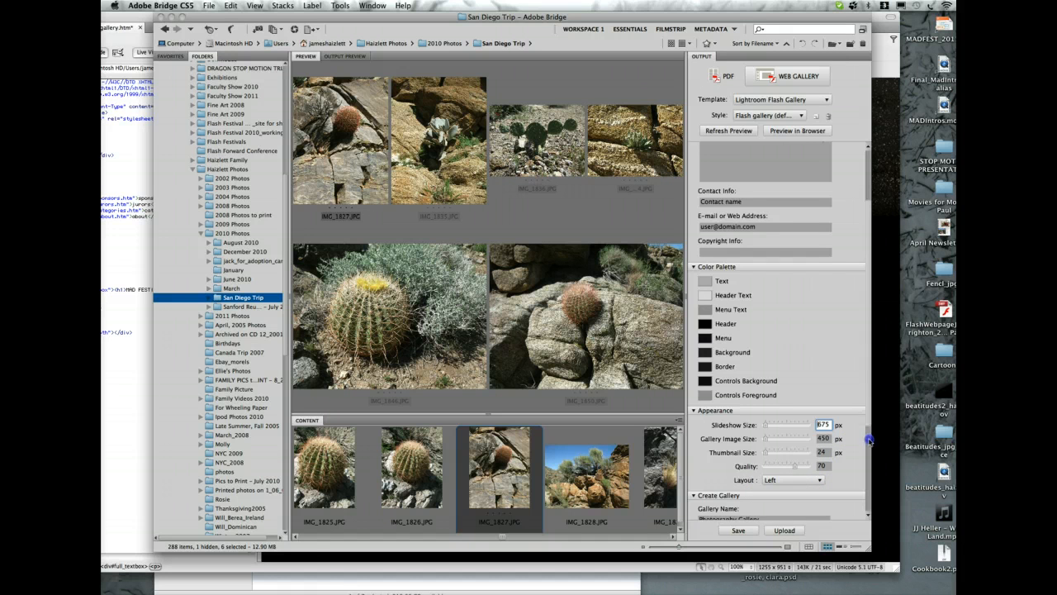
pyautogui.scroll(-3, 869, 438)
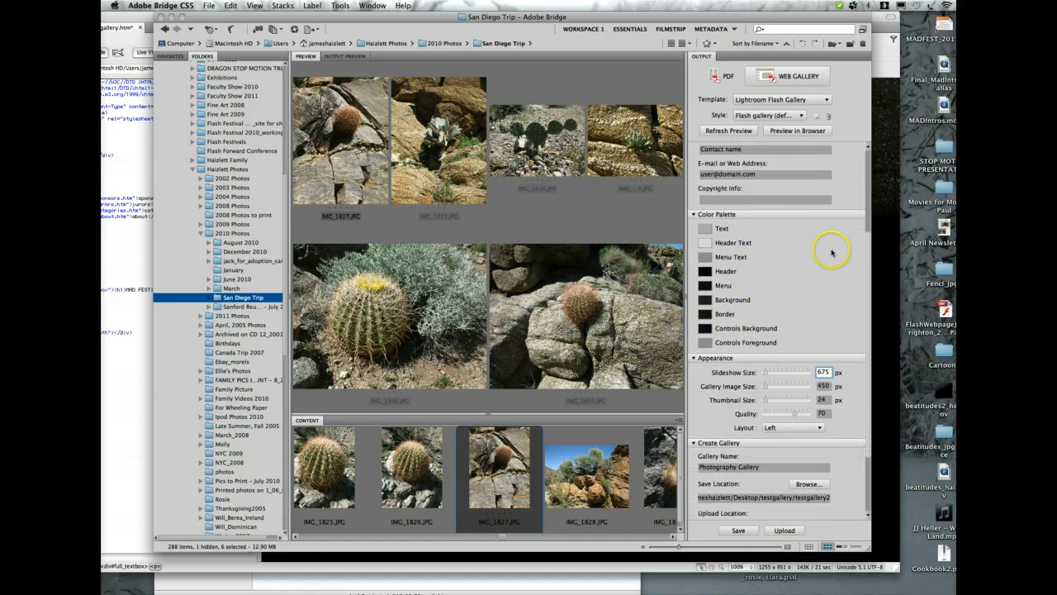
pyautogui.scroll(3, 869, 248)
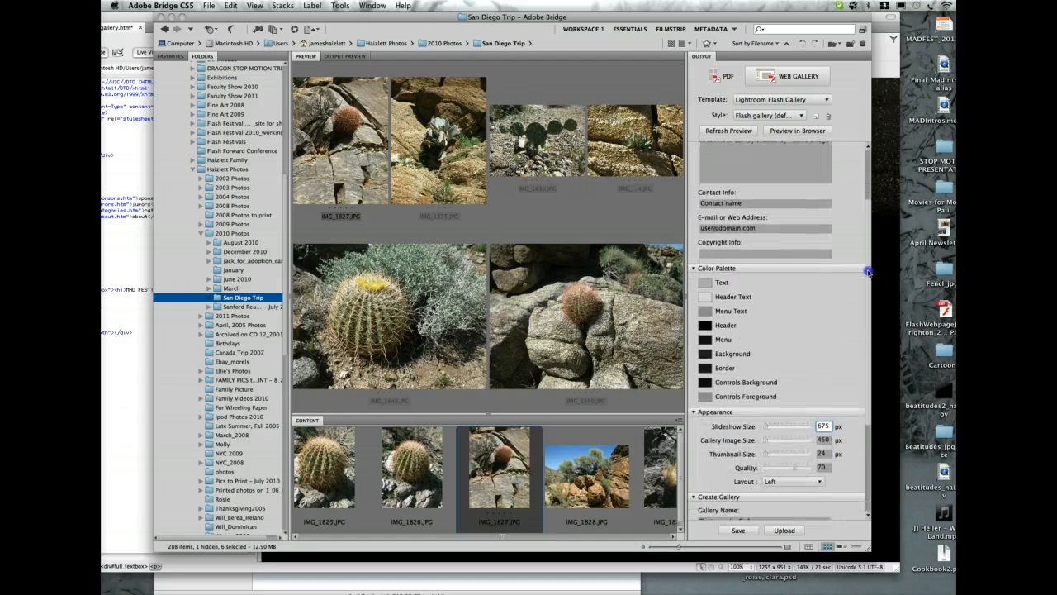
pyautogui.scroll(-8, 867, 297)
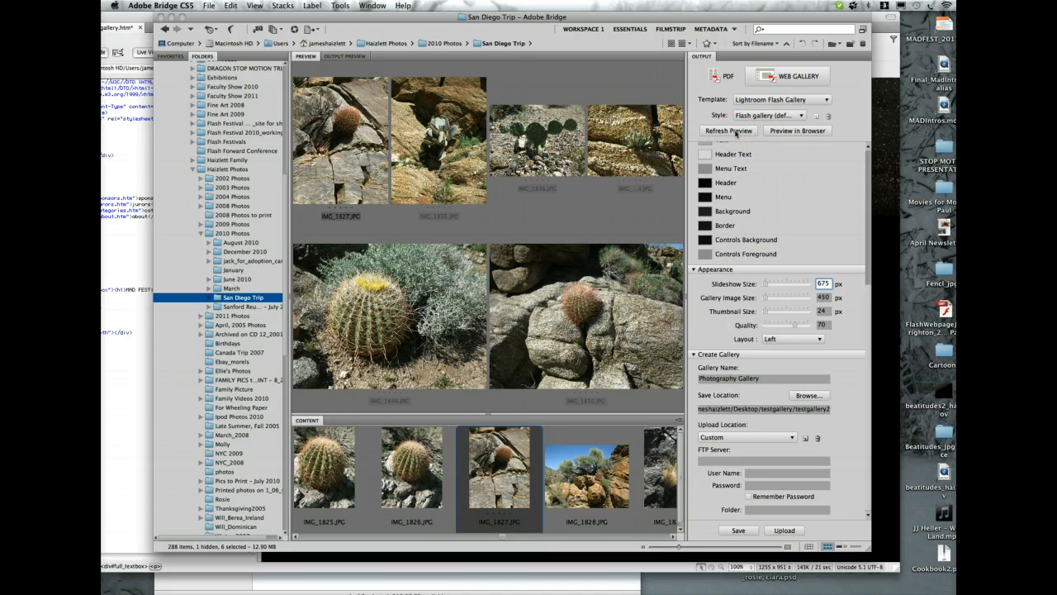
# - Refresh the output preview and try out the gallery's thumbnails and slideshow playback
pyautogui.click(736, 132)
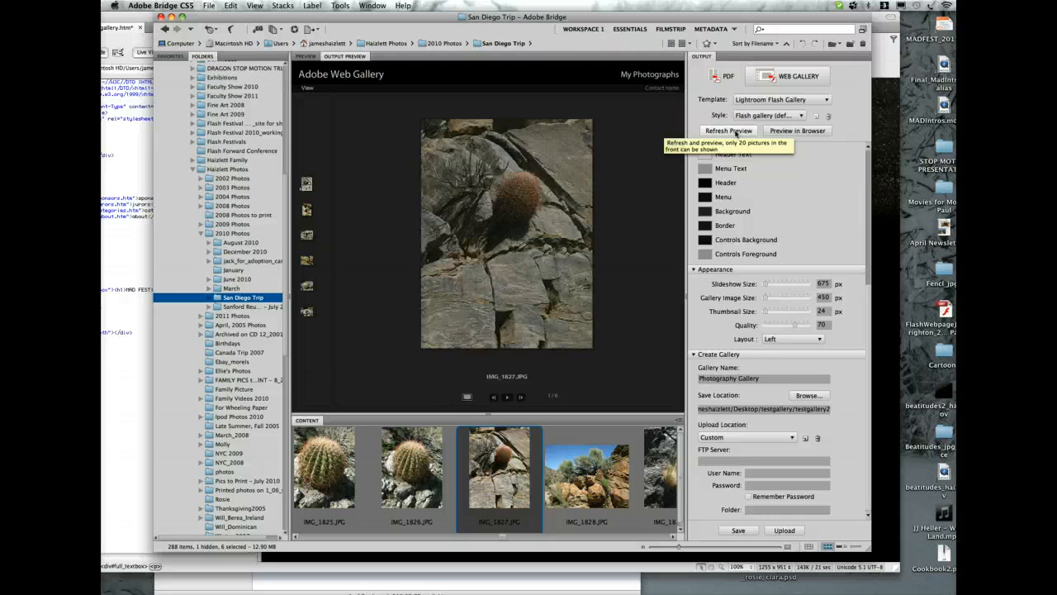
pyautogui.click(427, 169)
pyautogui.click(307, 209)
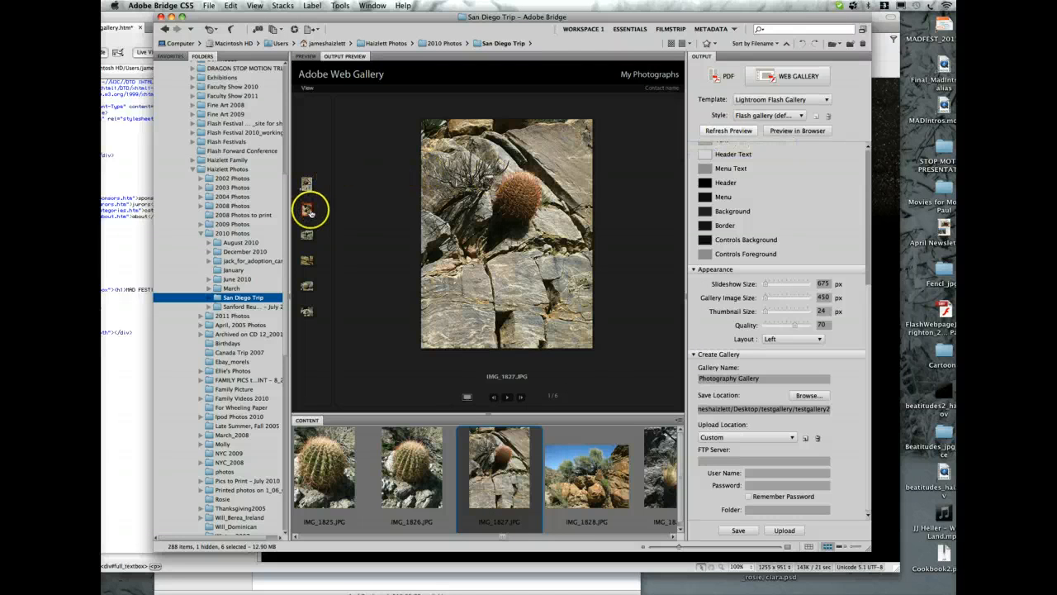
pyautogui.click(307, 235)
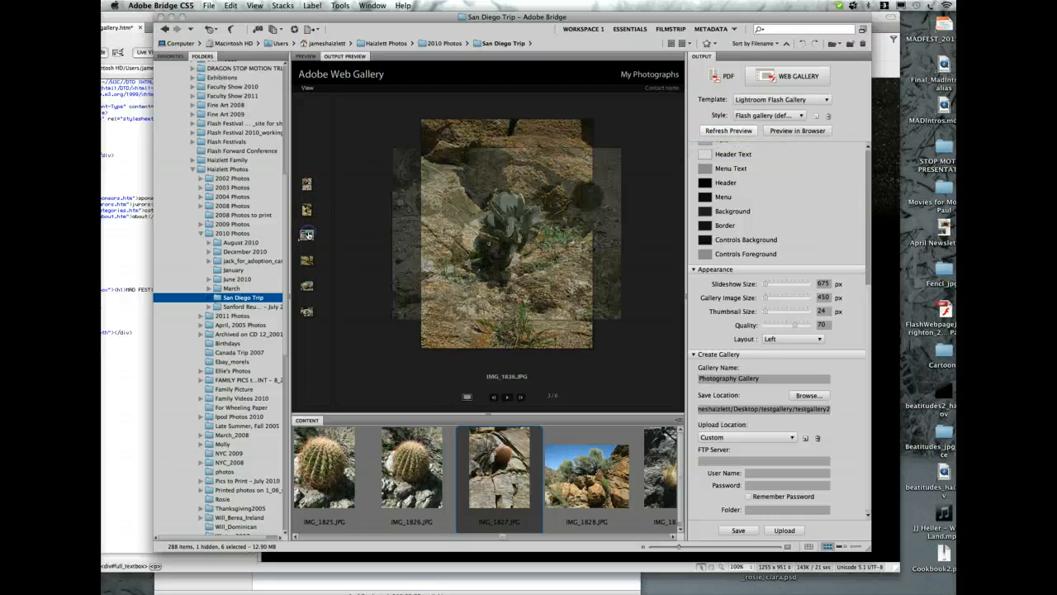
pyautogui.click(507, 397)
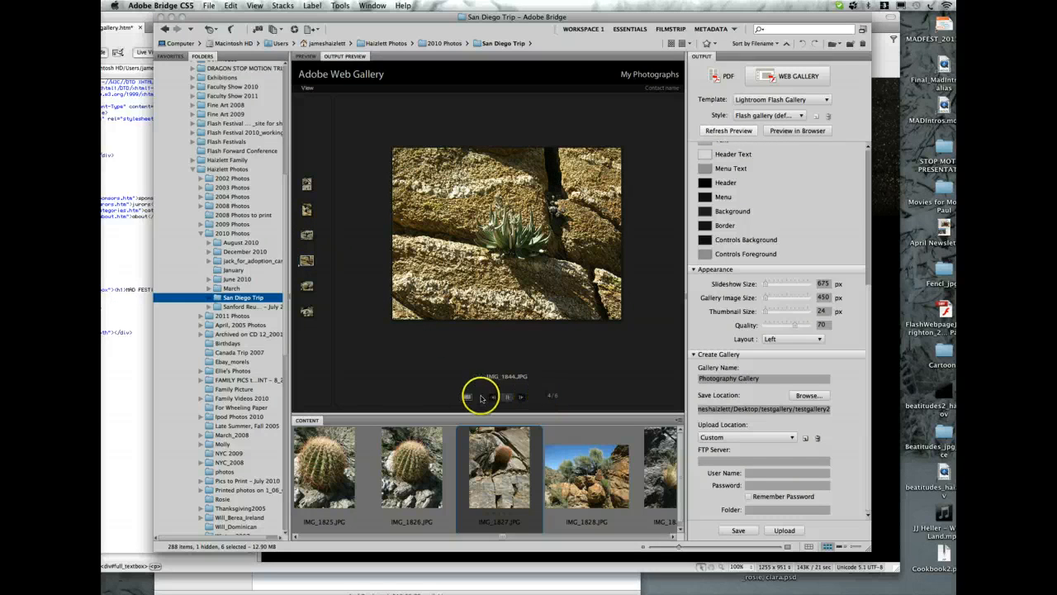
pyautogui.click(306, 261)
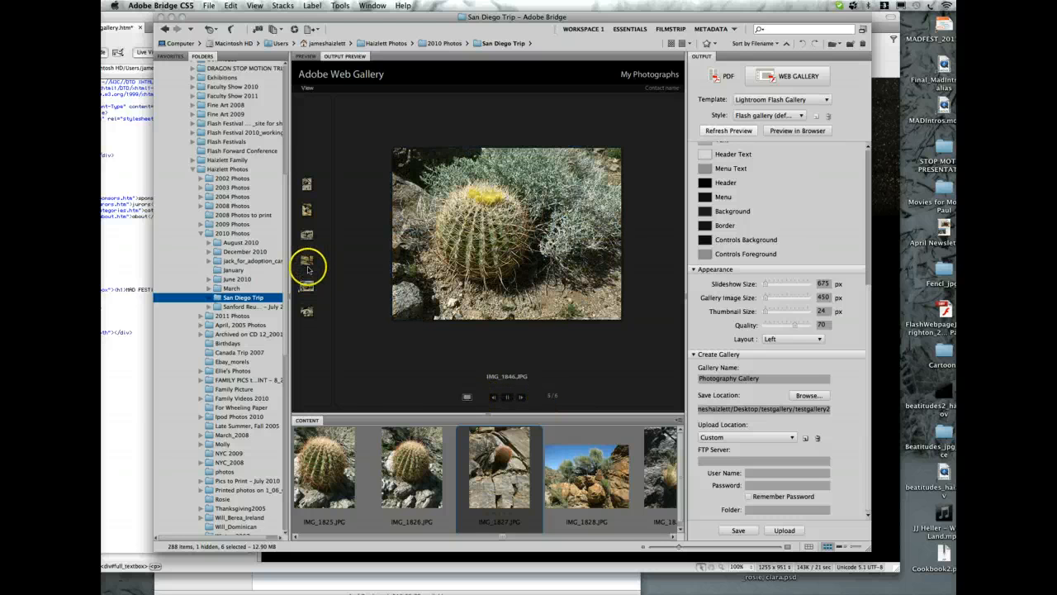
pyautogui.click(307, 310)
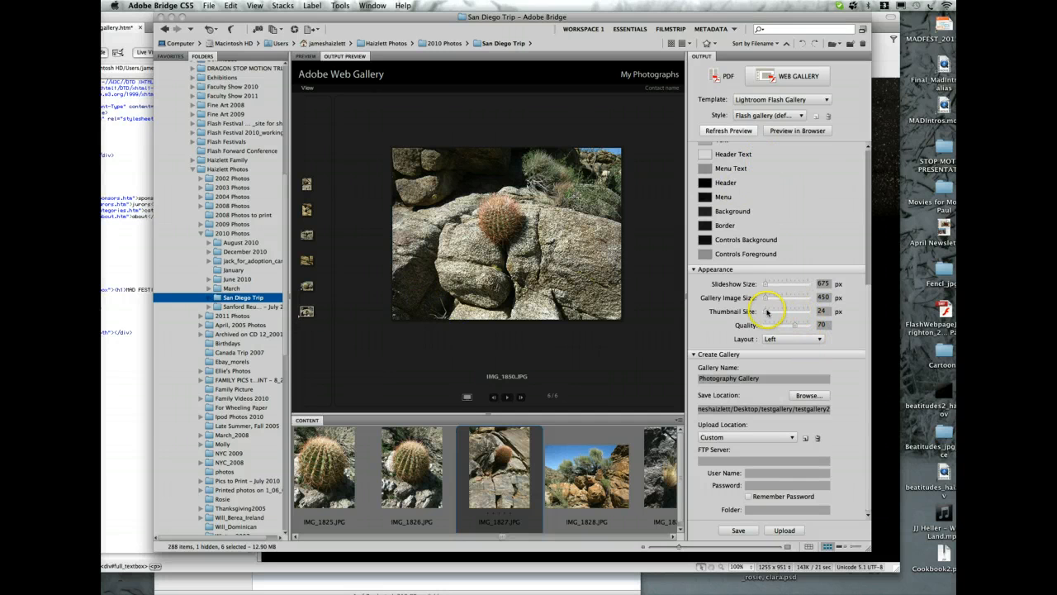
# - Set the gallery's thumbnail size to 44 px and refresh the output preview
pyautogui.moveTo(765, 312); pyautogui.dragTo(770, 312)
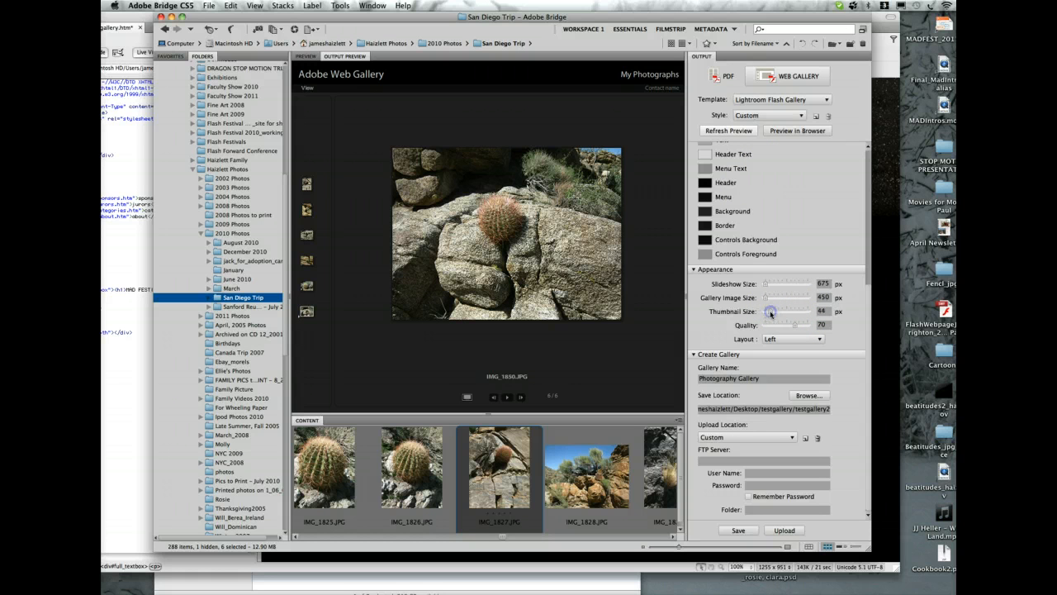
pyautogui.click(740, 132)
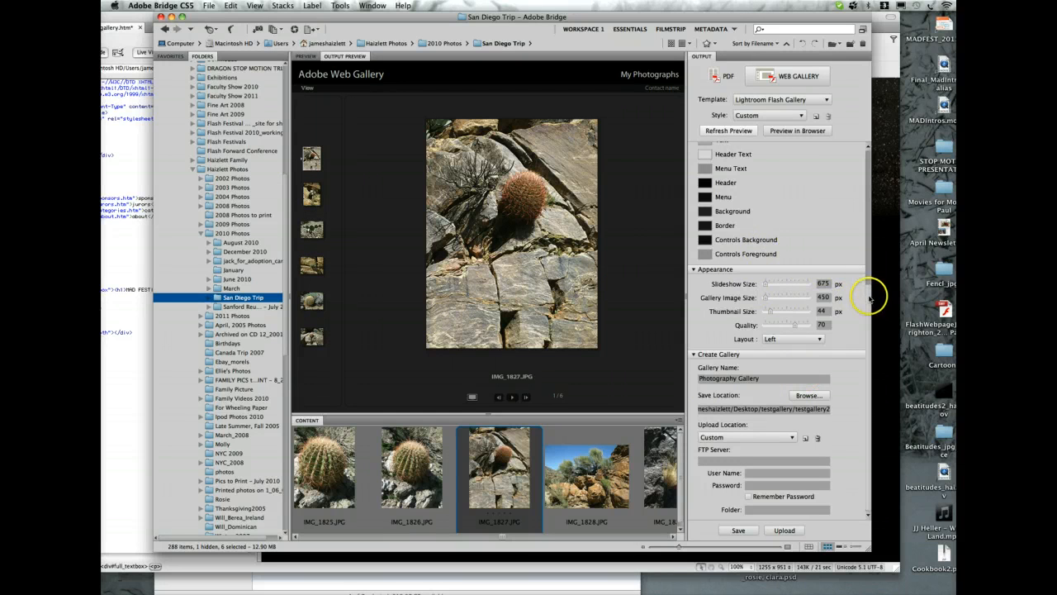
# - Rename the gallery as Cactus Gallery
pyautogui.moveTo(869, 333); pyautogui.dragTo(881, 427)
pyautogui.click(761, 380)
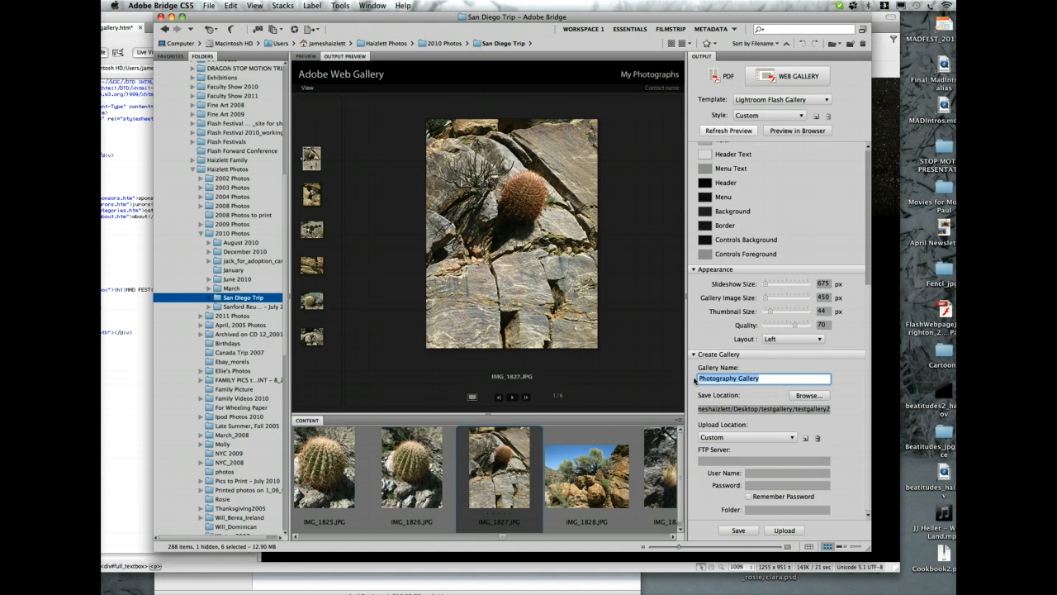
pyautogui.write('P')
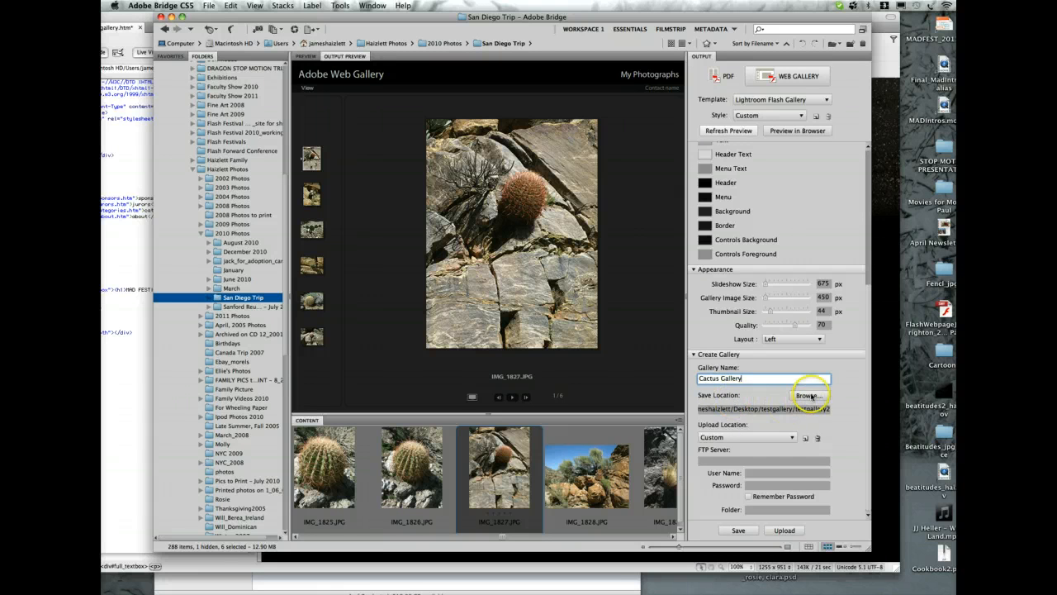
# - Browse for the gallery's save location and create a new folder named testgallery3 on the Desktop
pyautogui.click(809, 395)
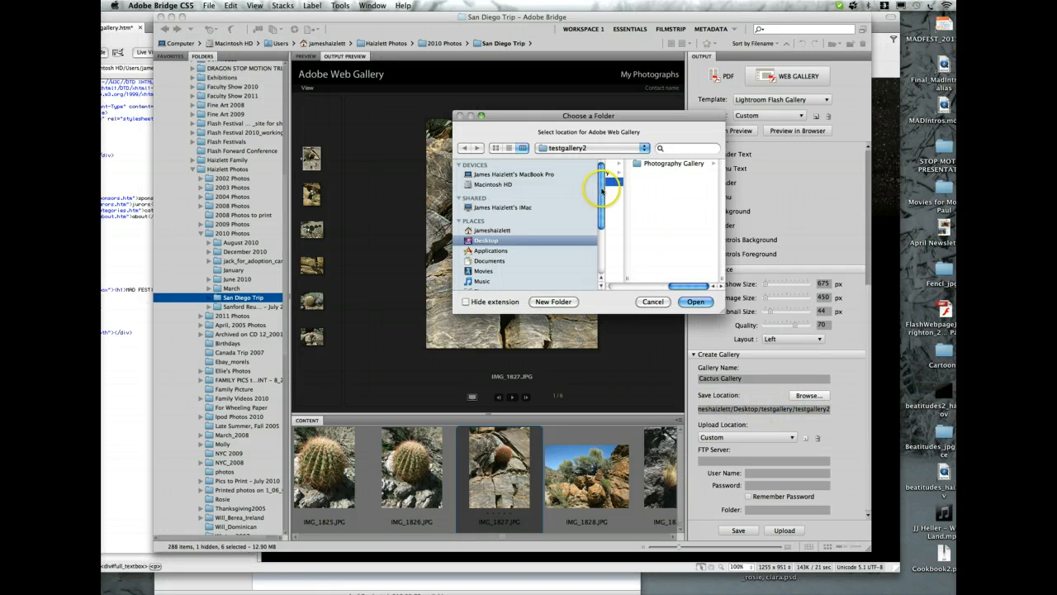
pyautogui.moveTo(603, 182); pyautogui.dragTo(598, 264)
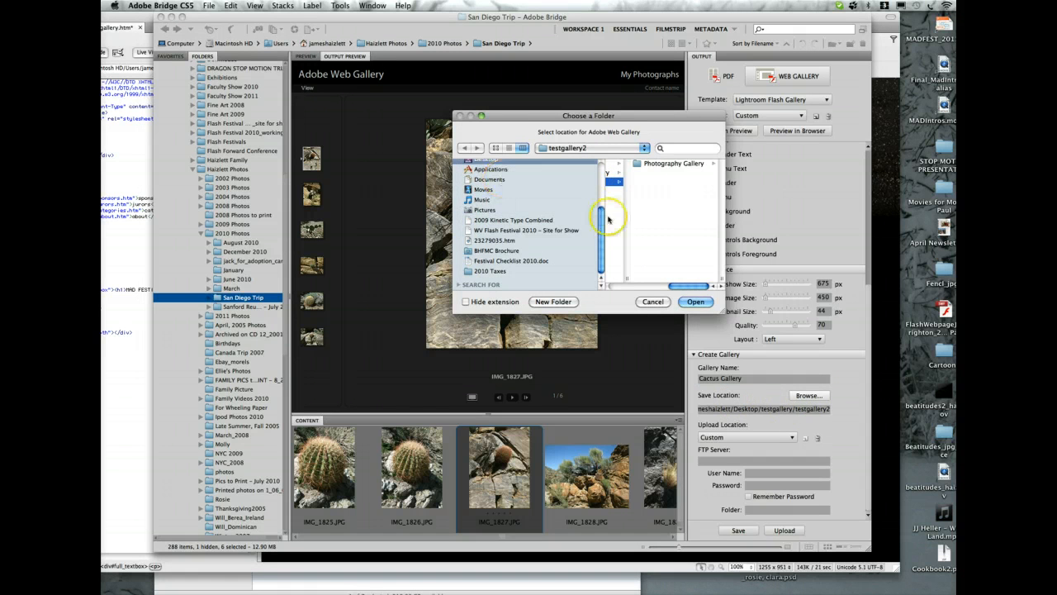
pyautogui.moveTo(606, 224); pyautogui.dragTo(601, 187)
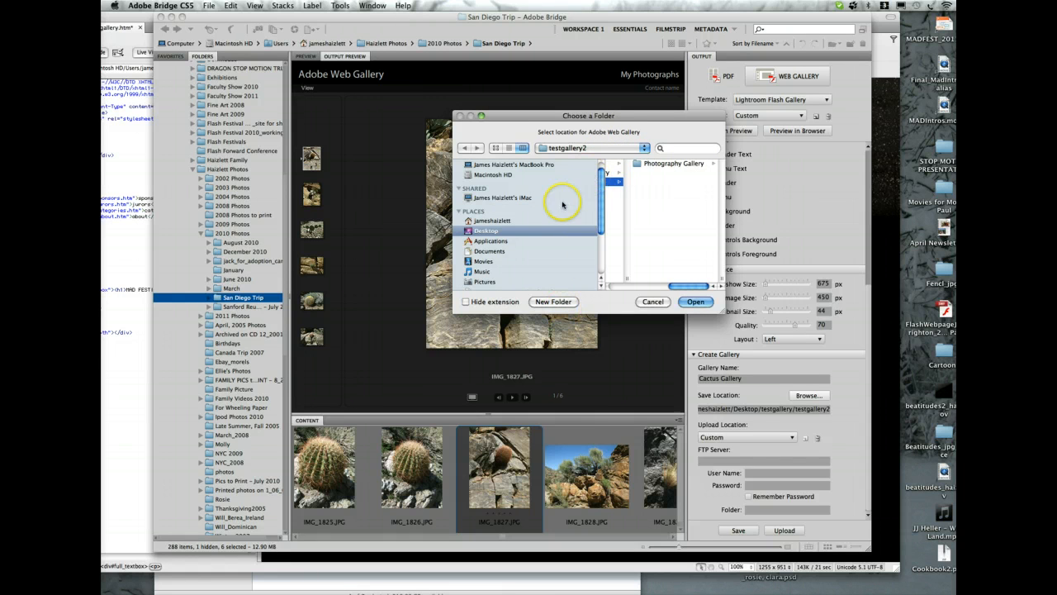
pyautogui.moveTo(670, 286); pyautogui.dragTo(613, 285)
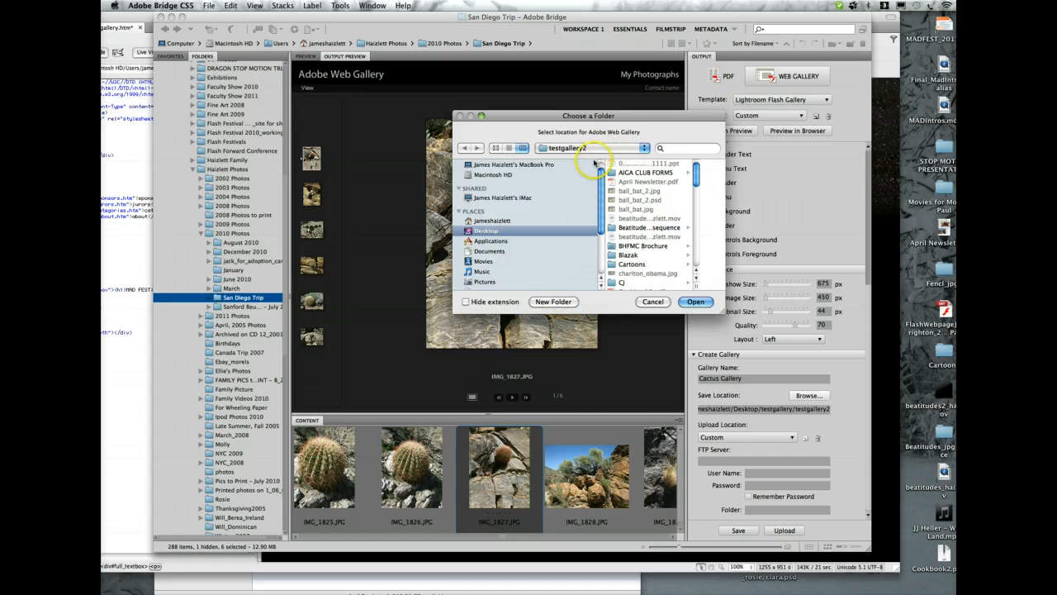
pyautogui.click(590, 148)
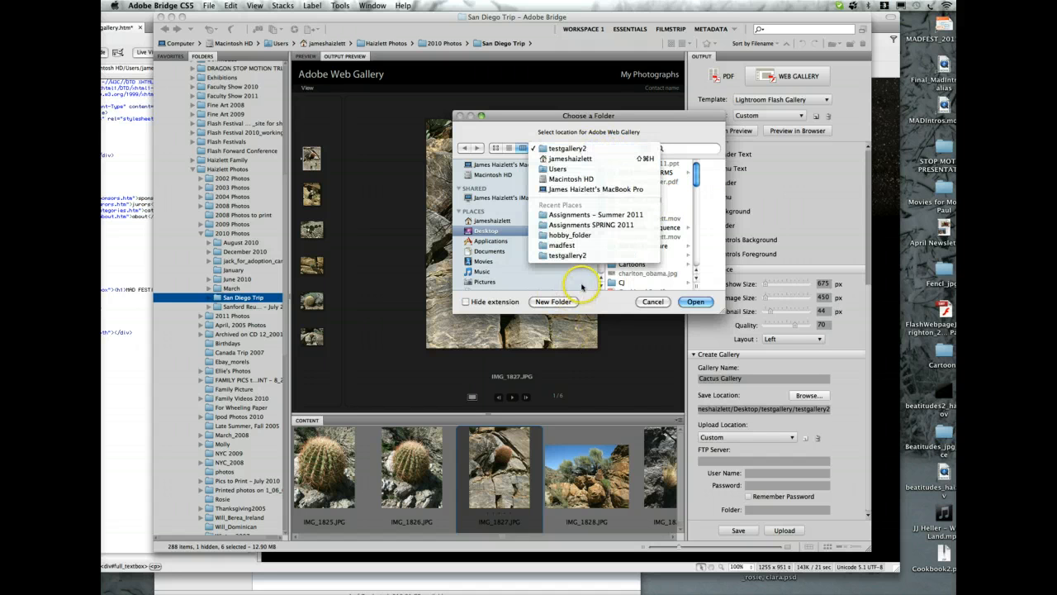
pyautogui.click(553, 300)
pyautogui.click(554, 301)
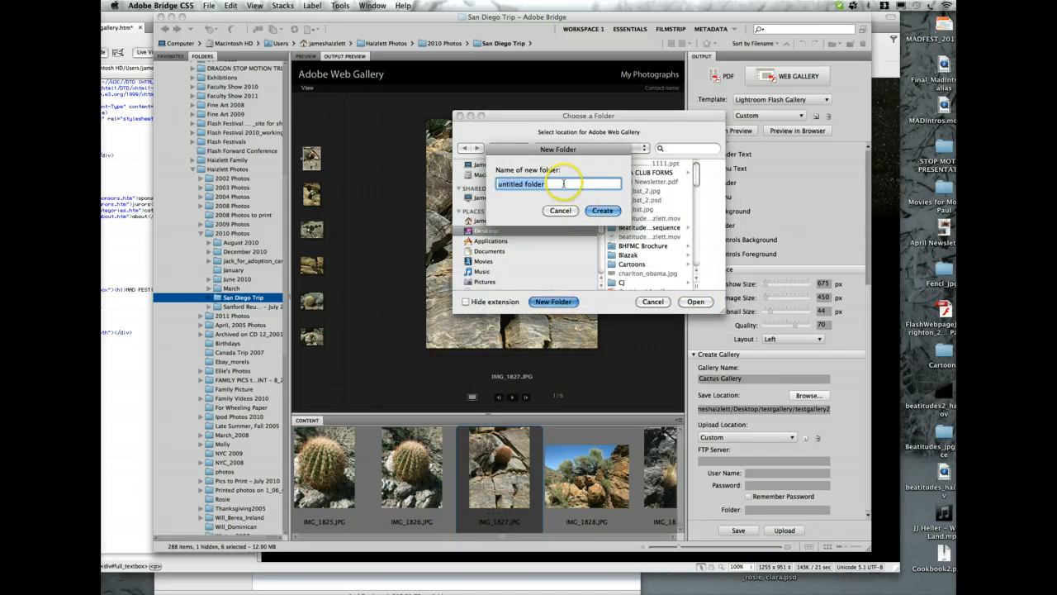
pyautogui.write('testga')
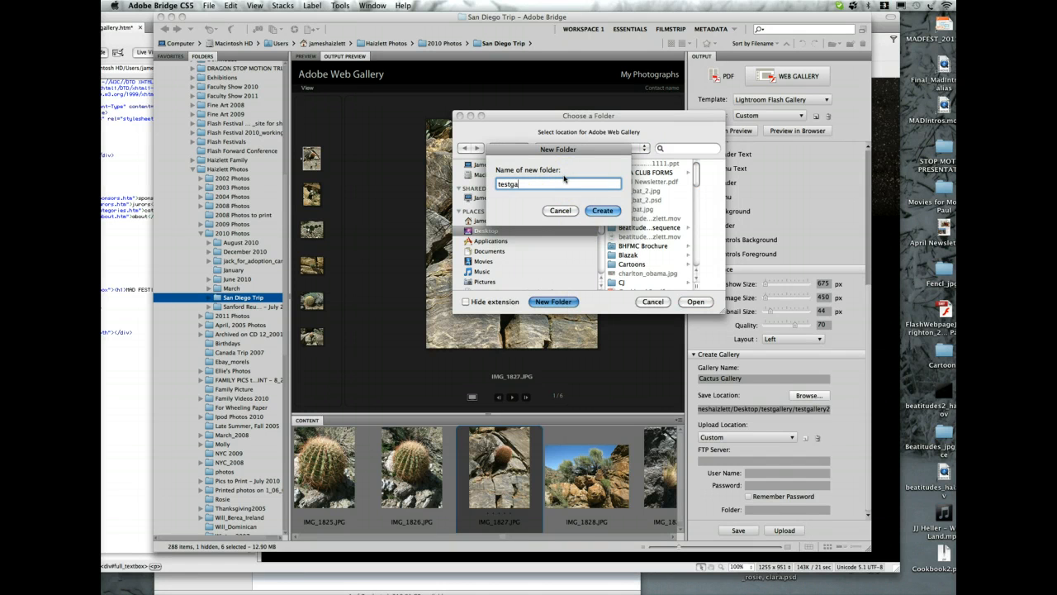
pyautogui.write('llery3')
pyautogui.click(604, 211)
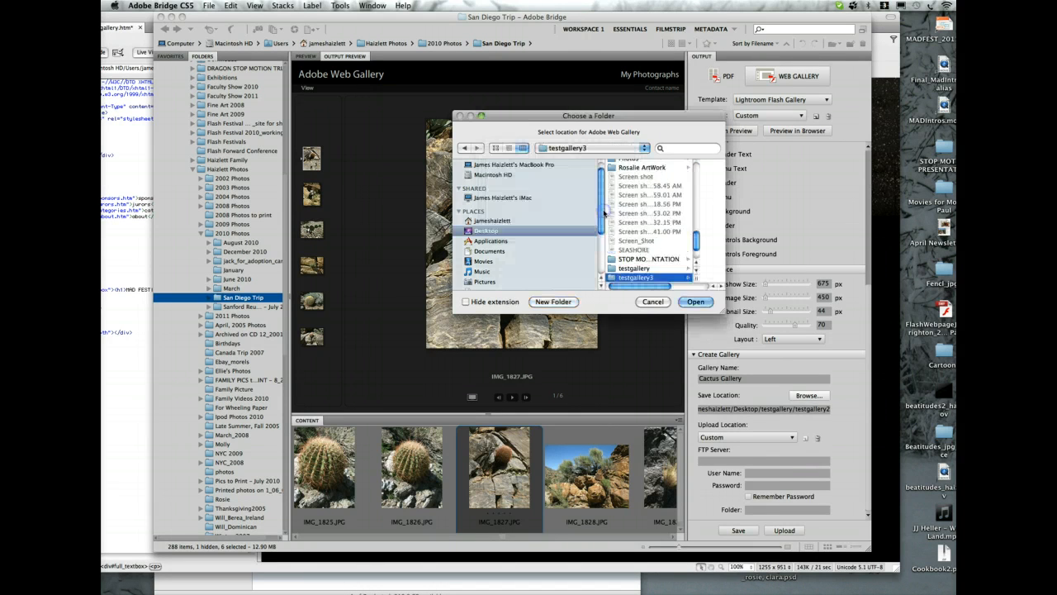
# - Choose testgallery3 as the save location and save the gallery there
pyautogui.click(695, 301)
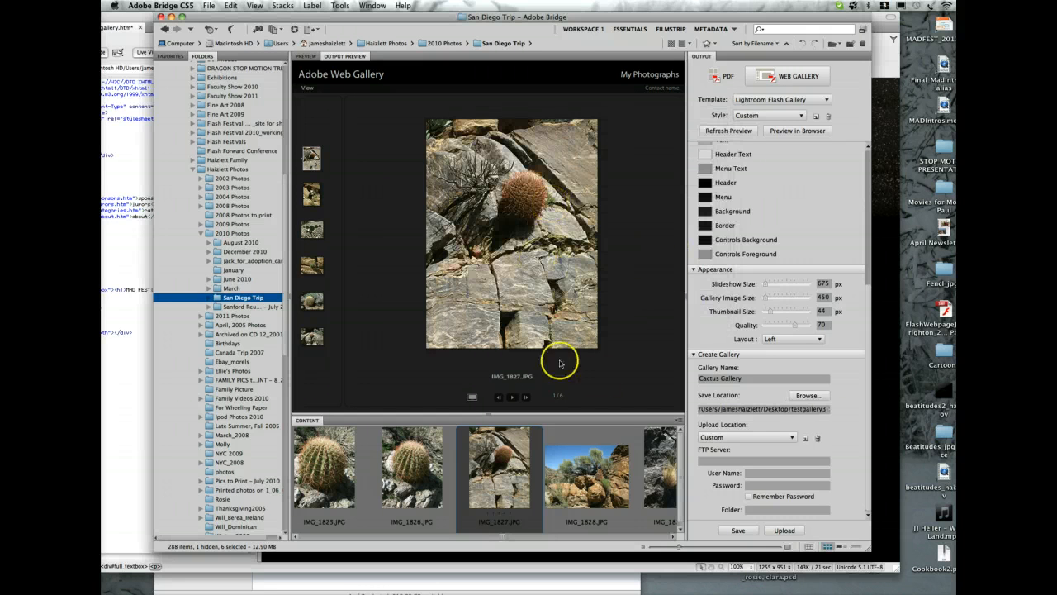
pyautogui.click(746, 533)
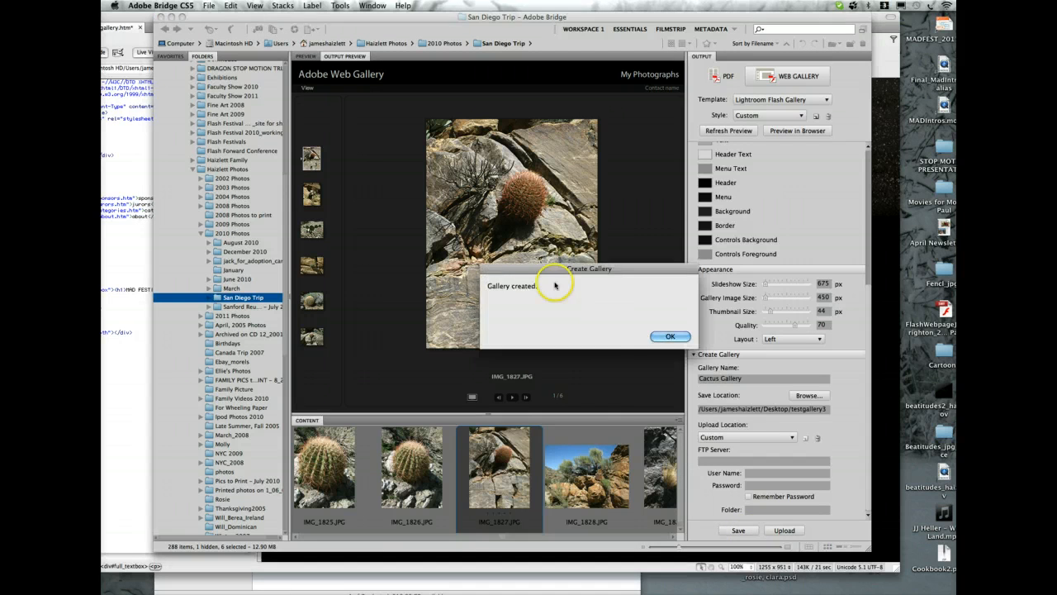
pyautogui.click(672, 338)
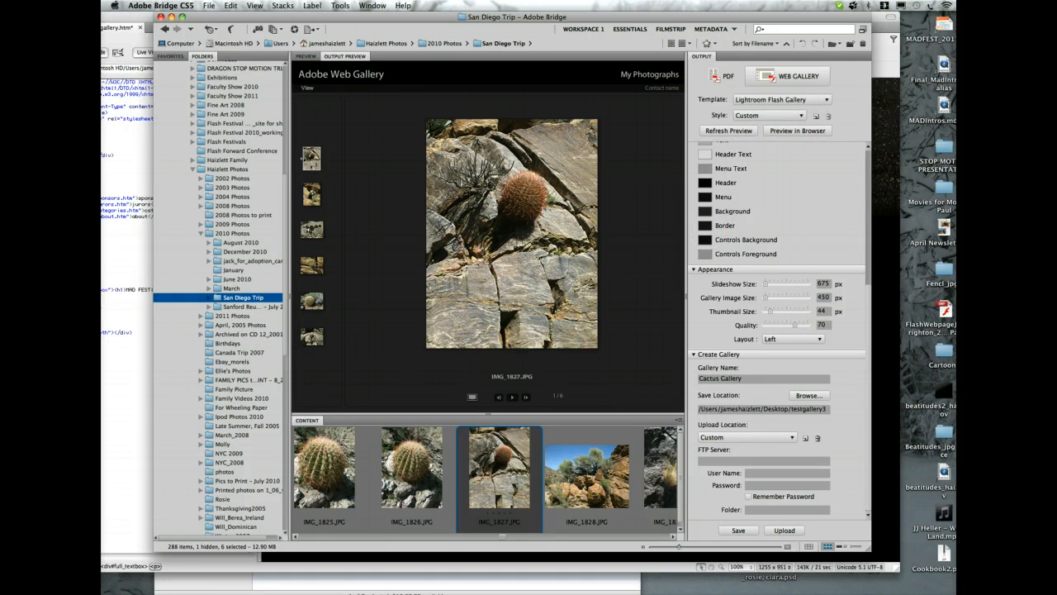
# - Hide Adobe Bridge and move the testgallery.htm window down to uncover the desktop
pyautogui.click(182, 5)
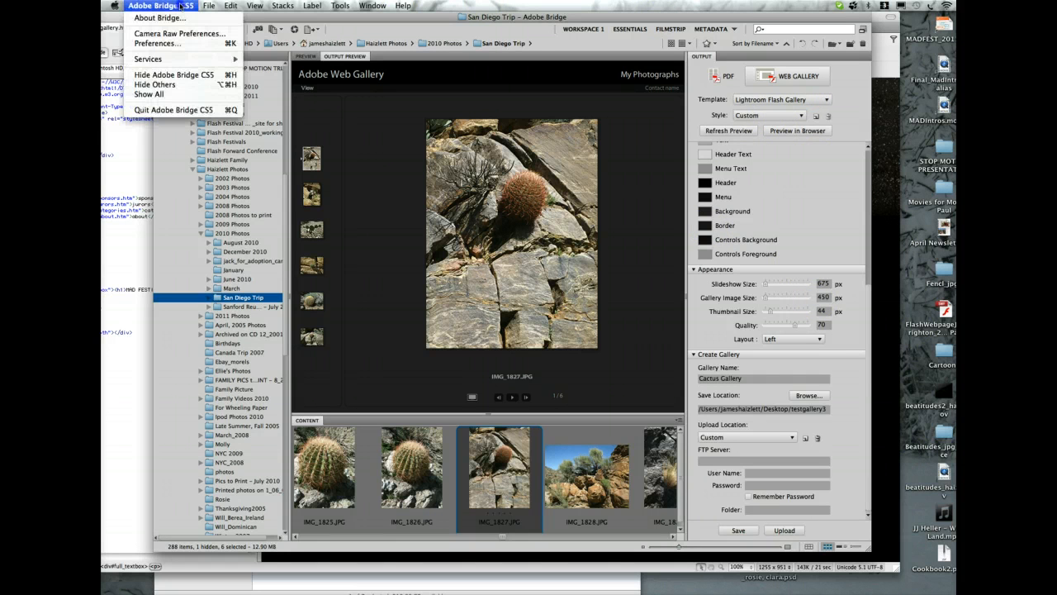
pyautogui.click(180, 76)
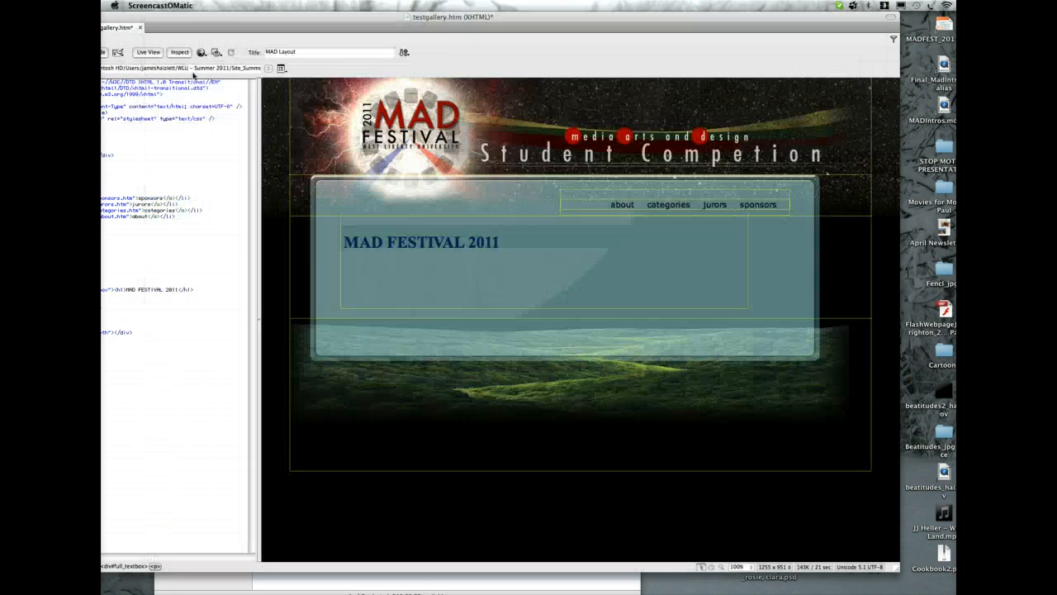
pyautogui.click(413, 17)
pyautogui.moveTo(413, 16); pyautogui.dragTo(417, 280)
pyautogui.click(622, 78)
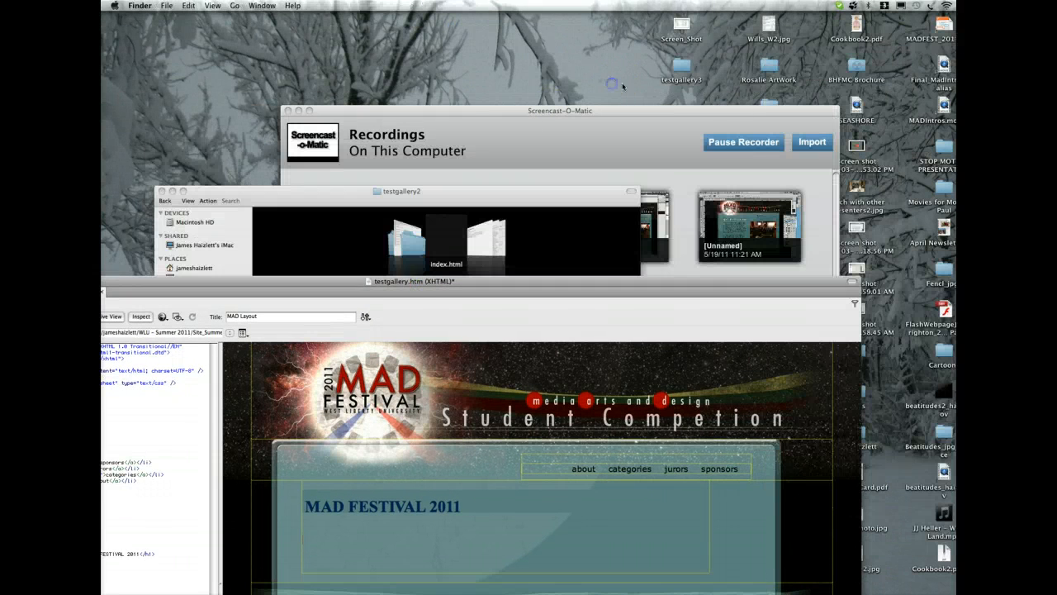
# - Open the testgallery3 folder from the desktop in Finder, expand Cactus Gallery and enlarge the window
pyautogui.click(679, 69)
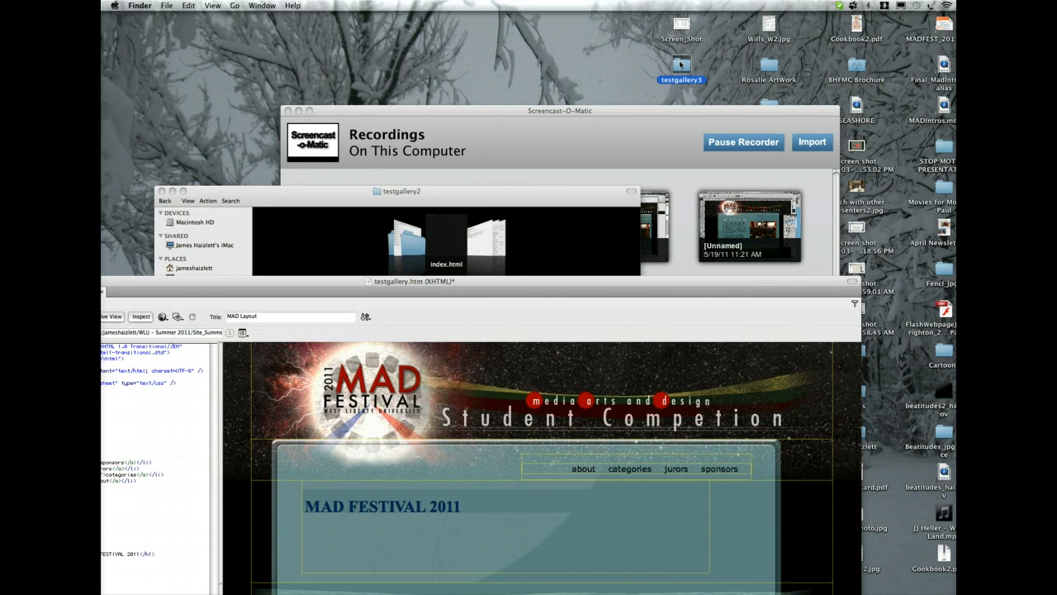
pyautogui.doubleClick(682, 65)
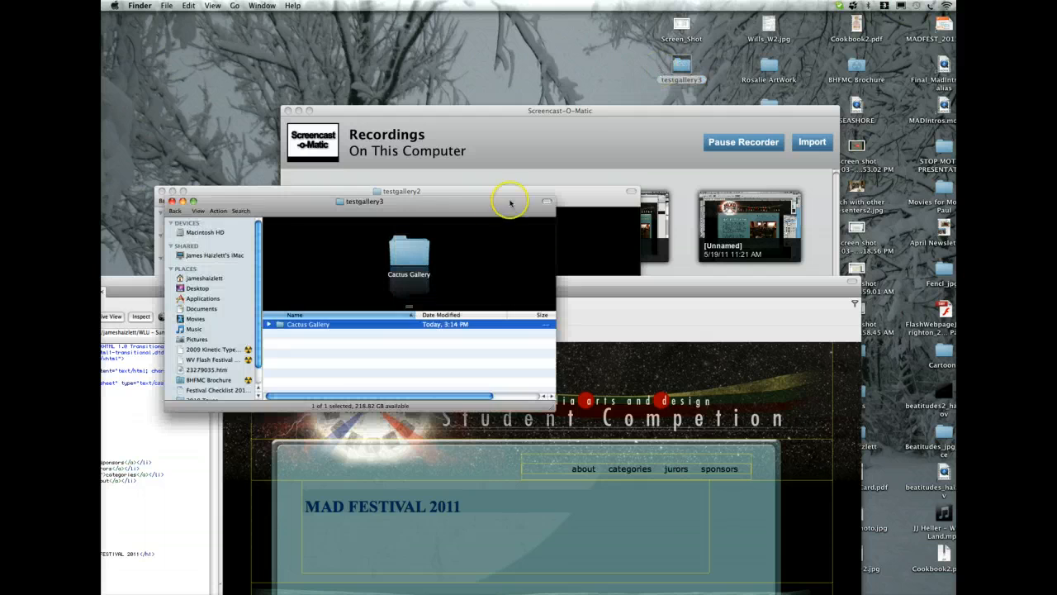
pyautogui.moveTo(489, 201); pyautogui.dragTo(534, 59)
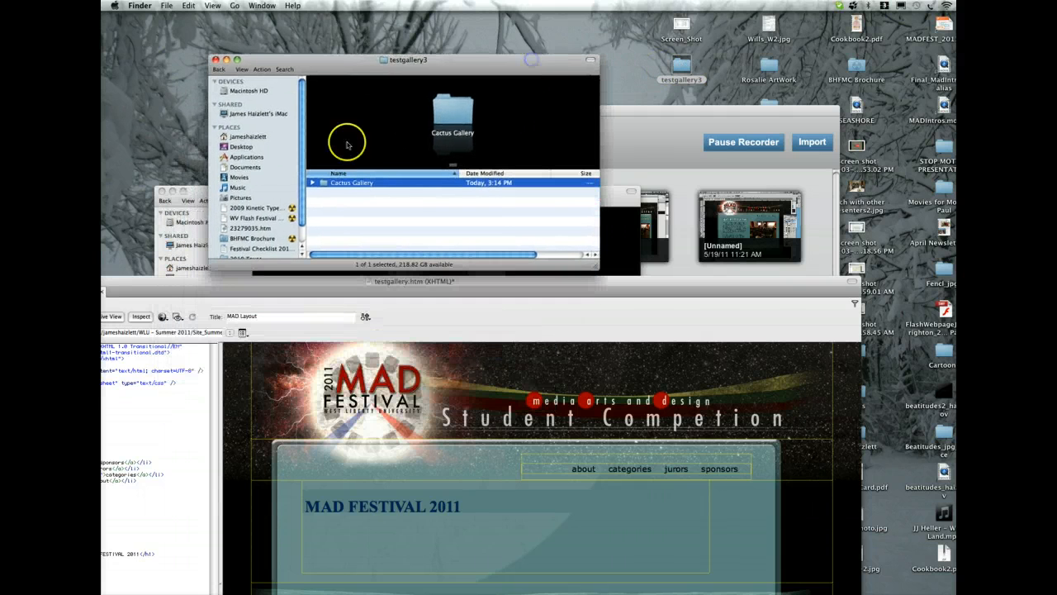
pyautogui.click(313, 181)
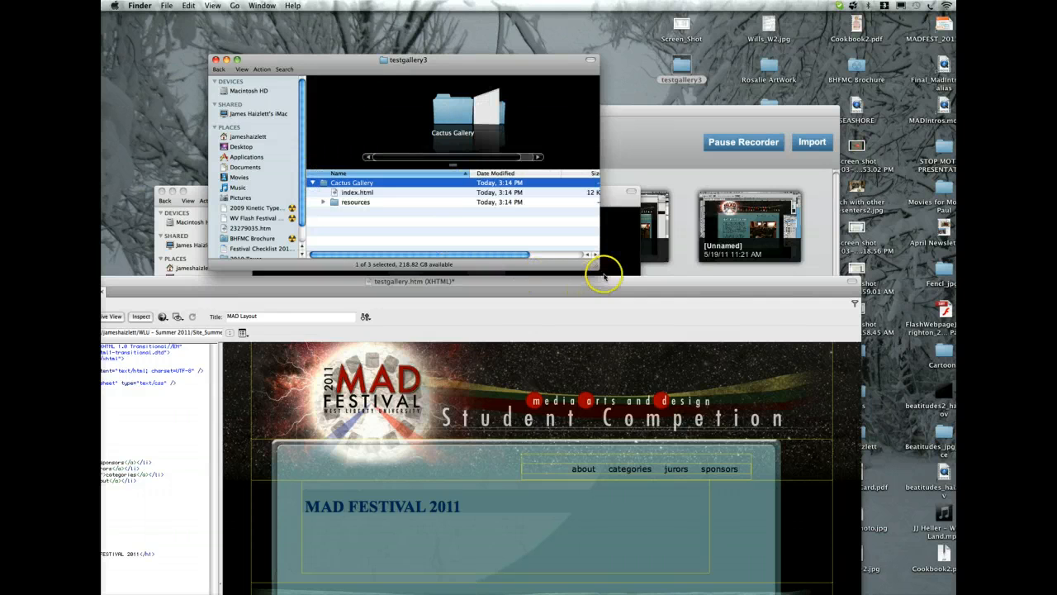
pyautogui.moveTo(600, 270); pyautogui.dragTo(734, 449)
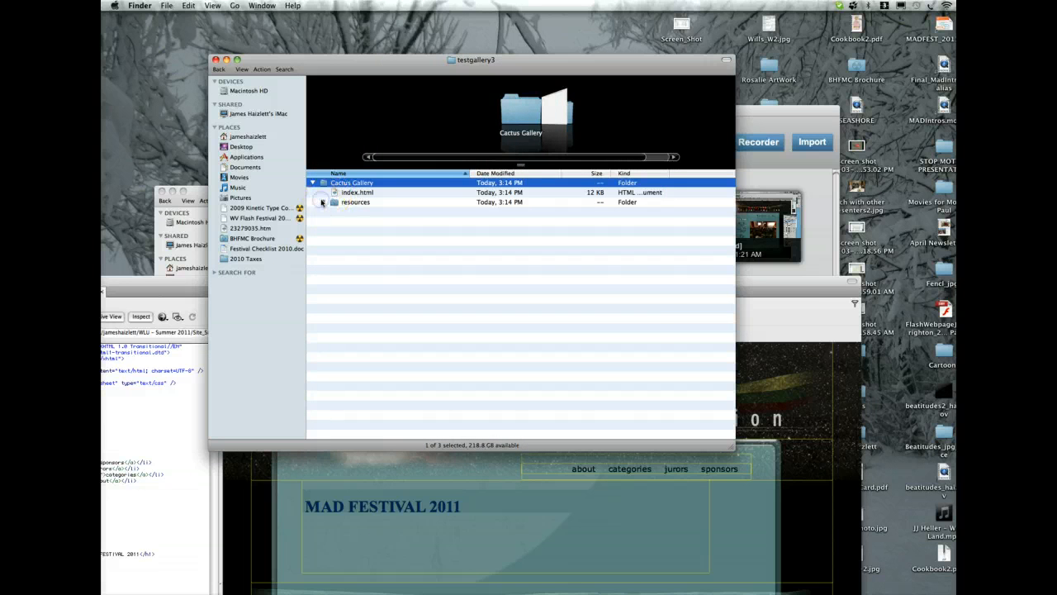
# - Examine the files in the Cactus Gallery's resources folder, including the large images subfolder, and collapse it again
pyautogui.click(323, 202)
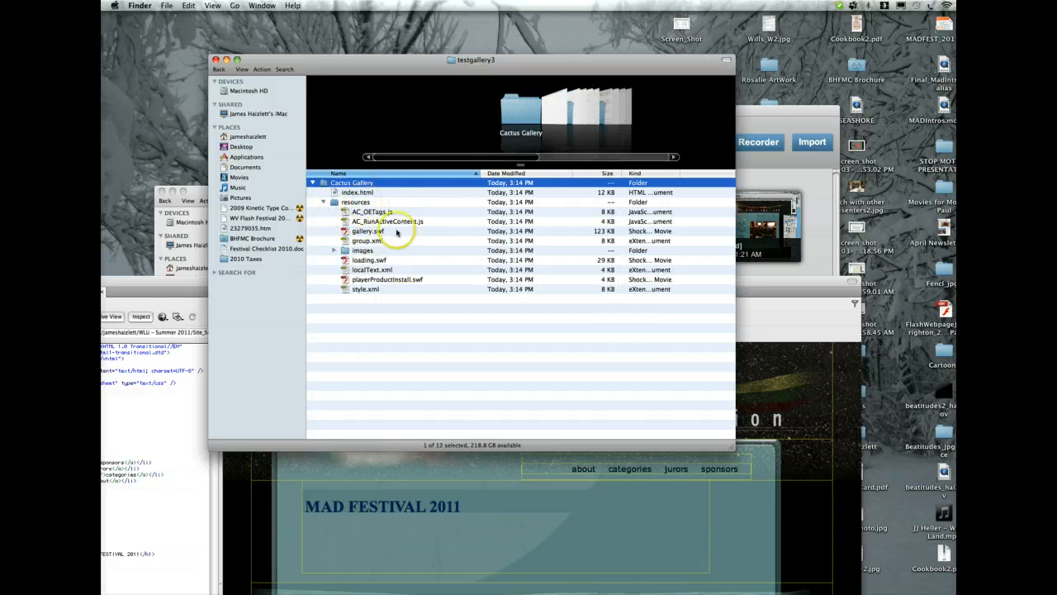
pyautogui.click(333, 250)
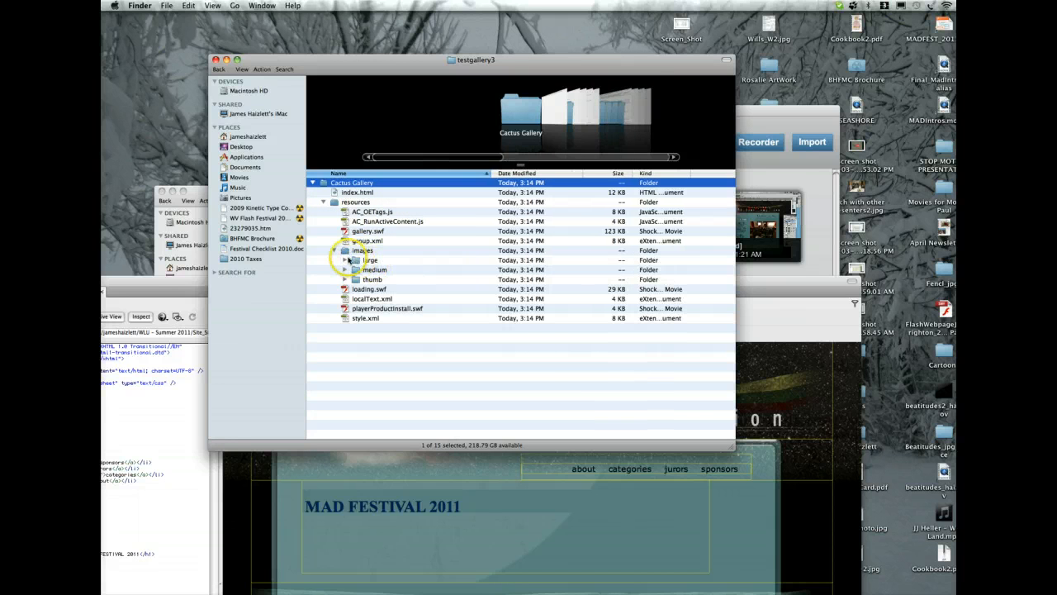
pyautogui.click(344, 260)
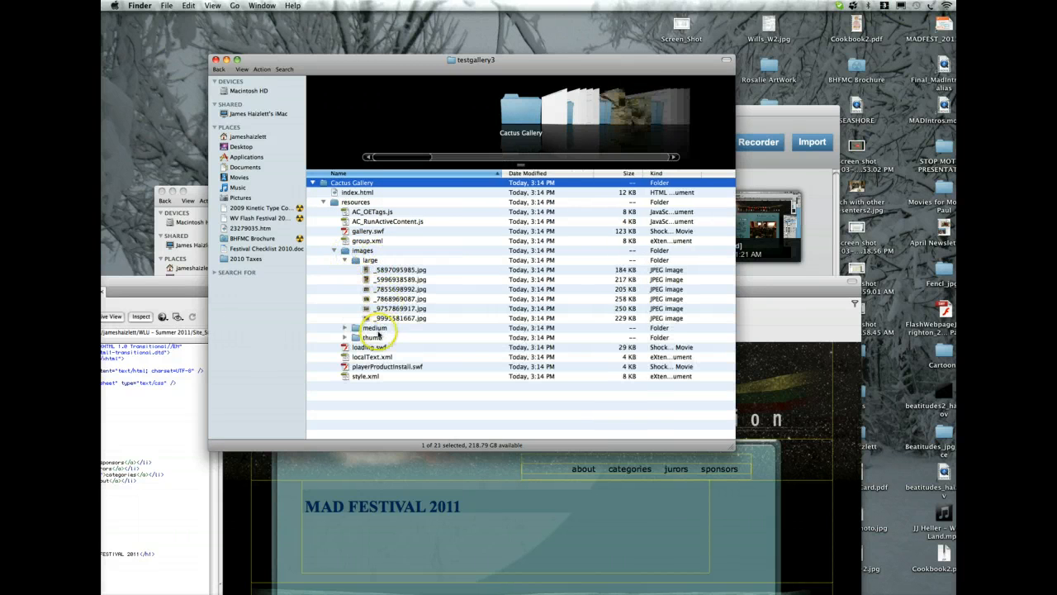
pyautogui.click(344, 259)
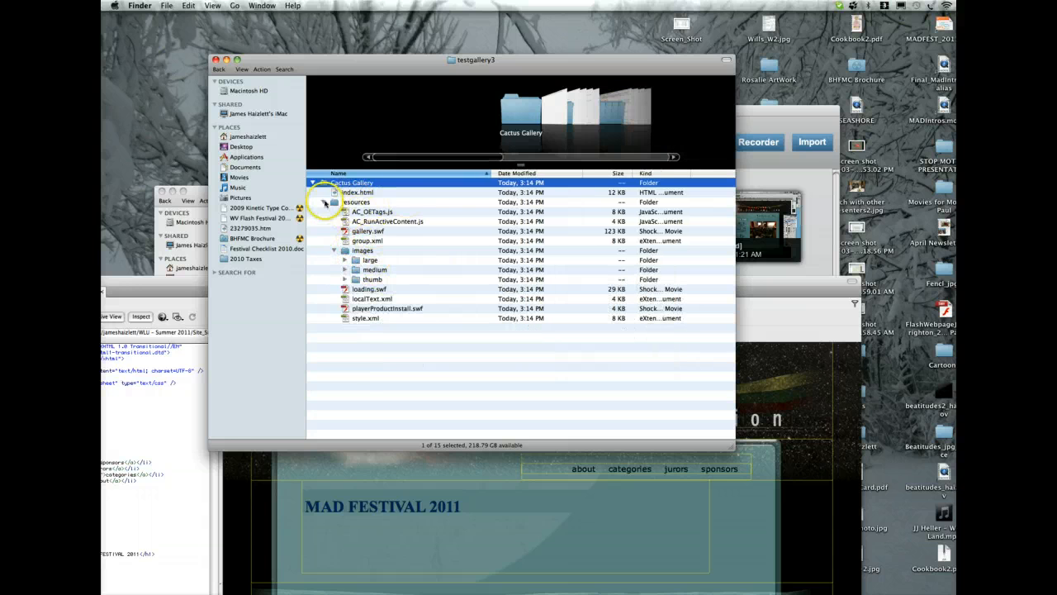
pyautogui.click(325, 202)
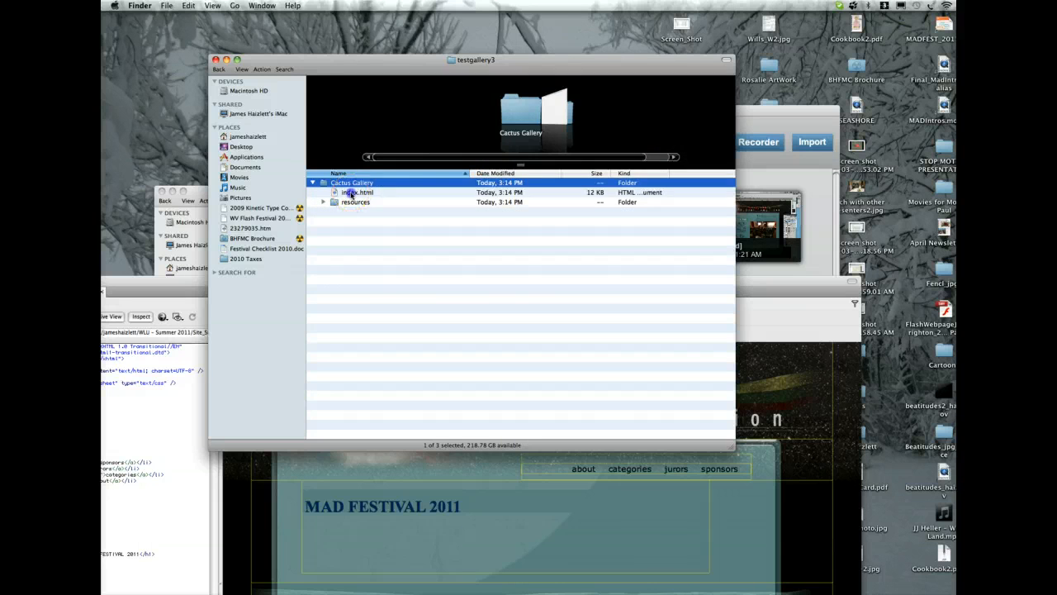
# - Open the Cactus Gallery's index.html with Safari and make the browser window narrower and taller
pyautogui.click(351, 194)
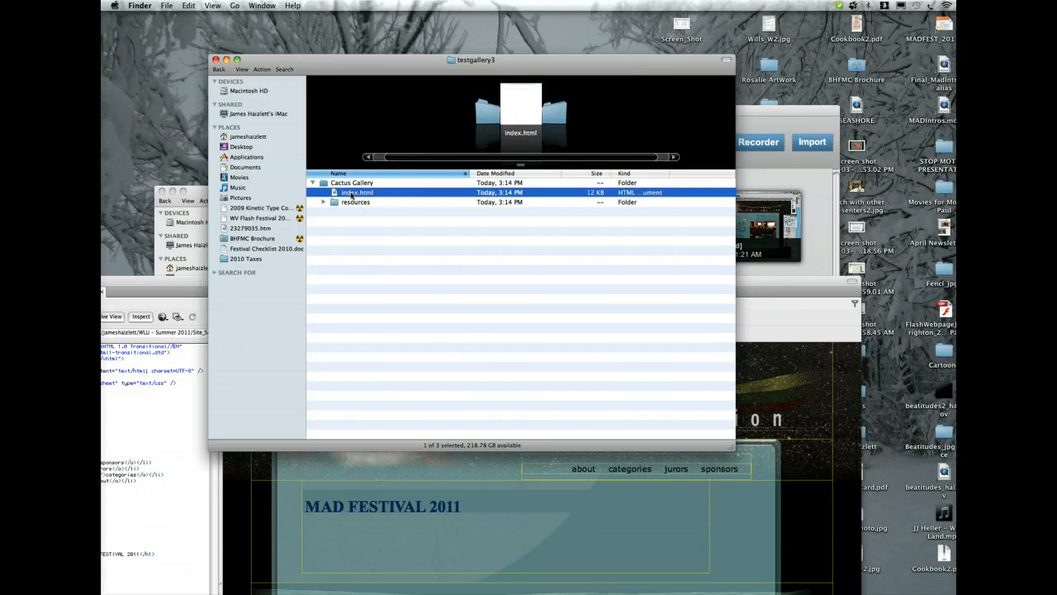
pyautogui.rightClick(352, 195)
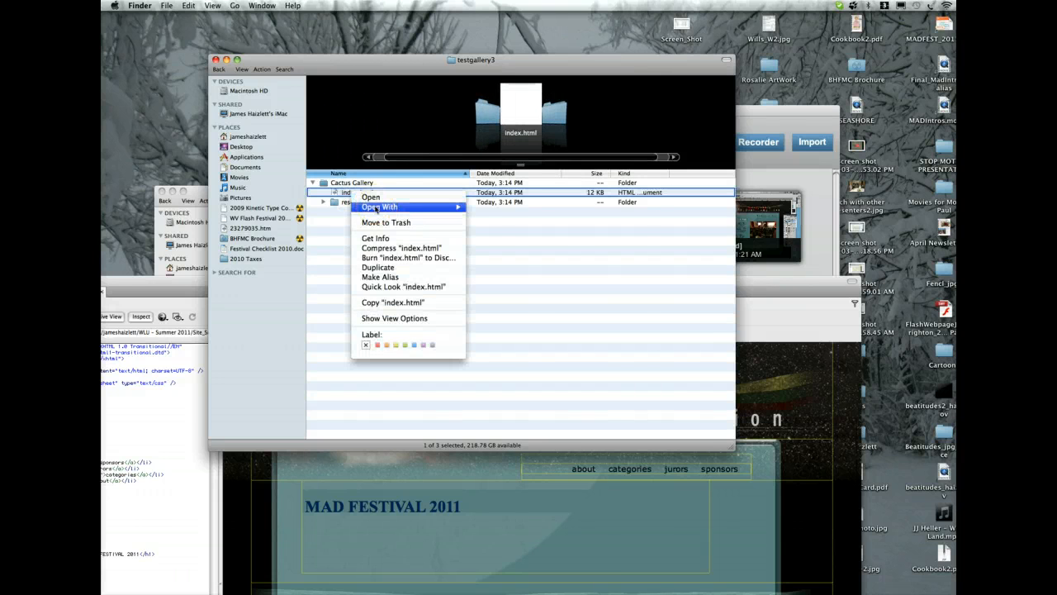
pyautogui.moveTo(377, 209)
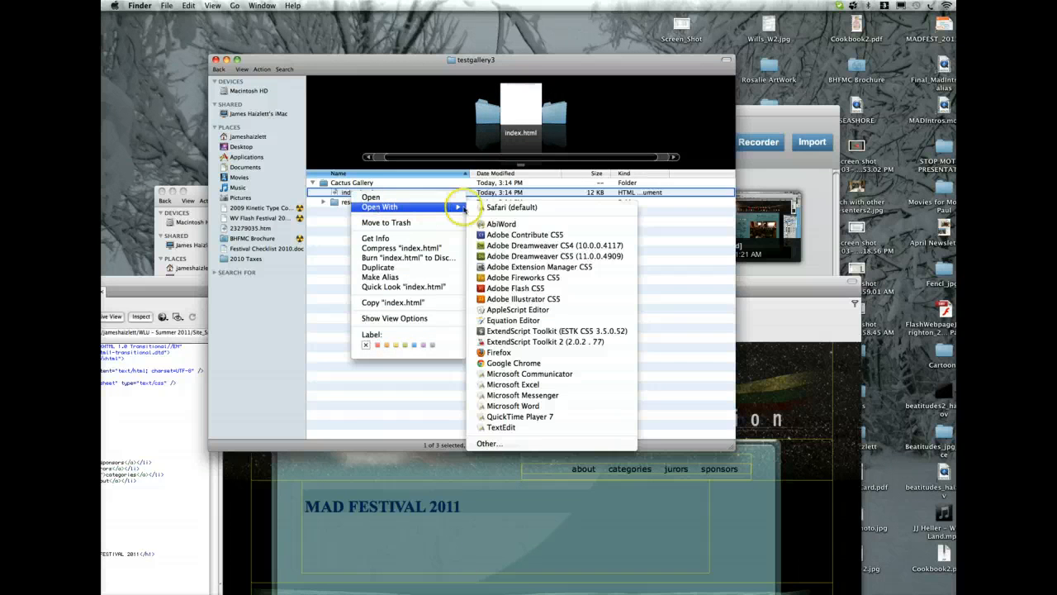
pyautogui.click(519, 210)
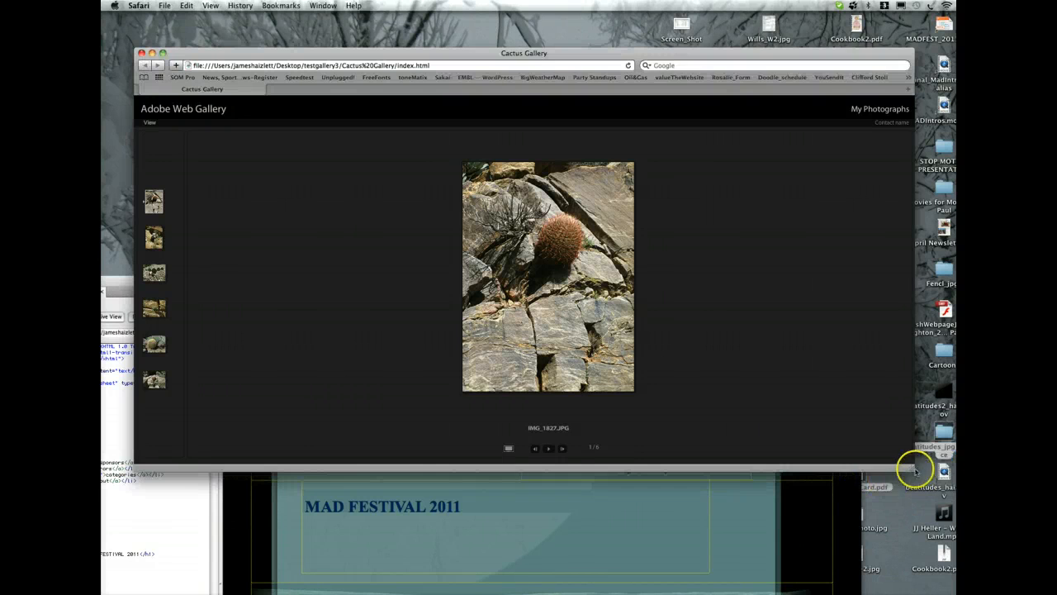
pyautogui.moveTo(913, 467); pyautogui.dragTo(660, 534)
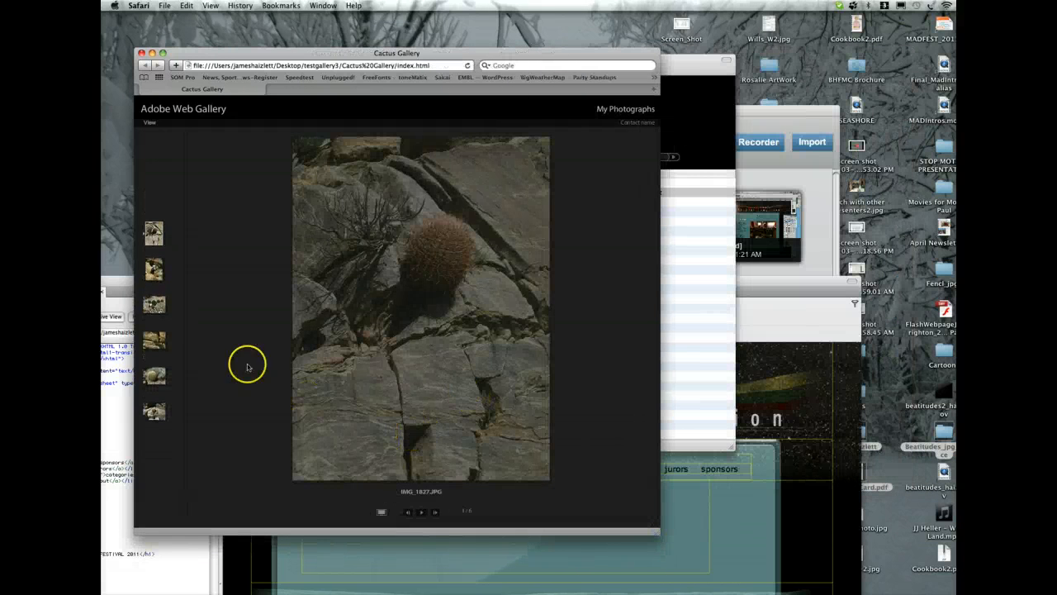
# - Check the second through fifth gallery photos from their thumbnails and slightly adjust the browser window's size
pyautogui.click(154, 269)
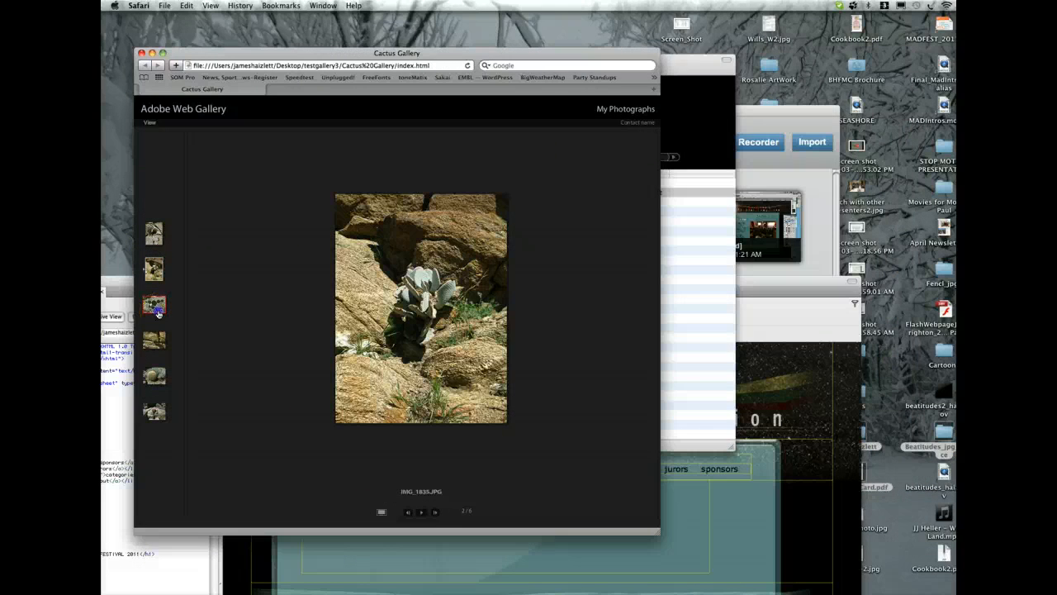
pyautogui.click(157, 313)
pyautogui.click(156, 338)
pyautogui.click(157, 373)
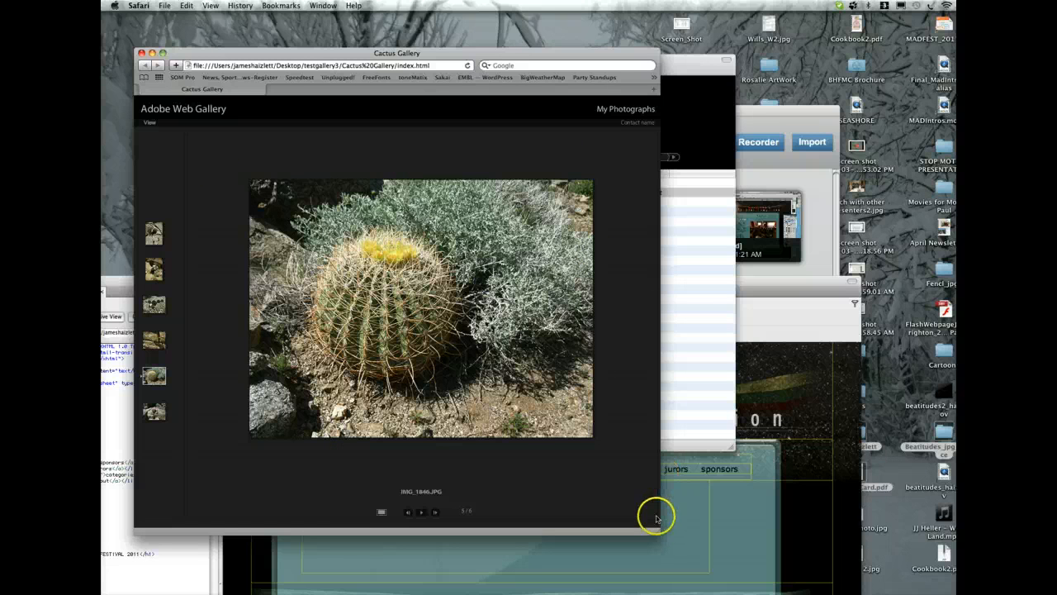
pyautogui.moveTo(655, 531)
pyautogui.mouseDown()
pyautogui.moveTo(556, 499)
pyautogui.moveTo(654, 535)
pyautogui.mouseUp()
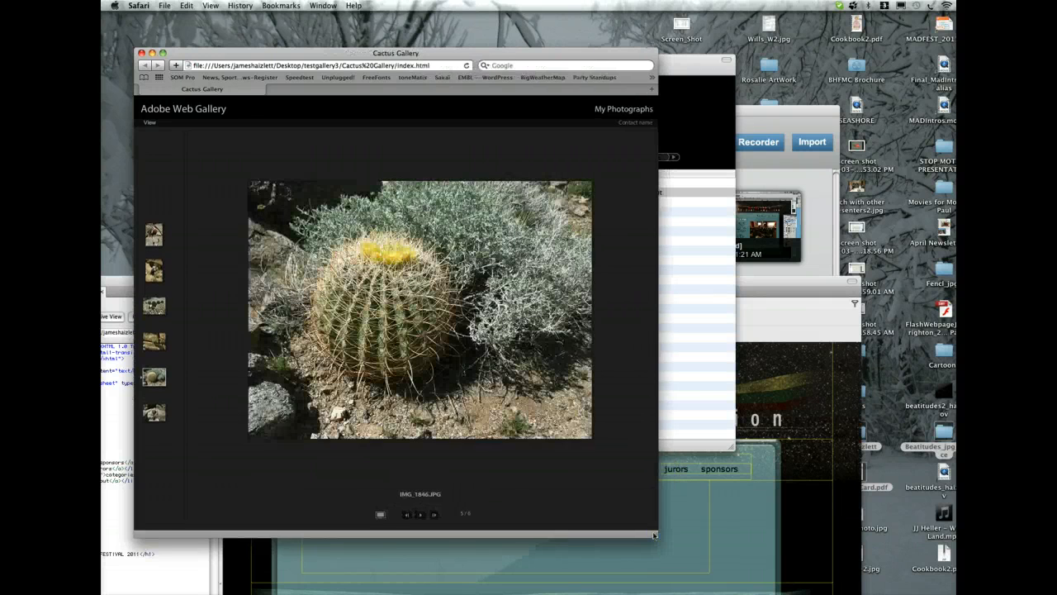